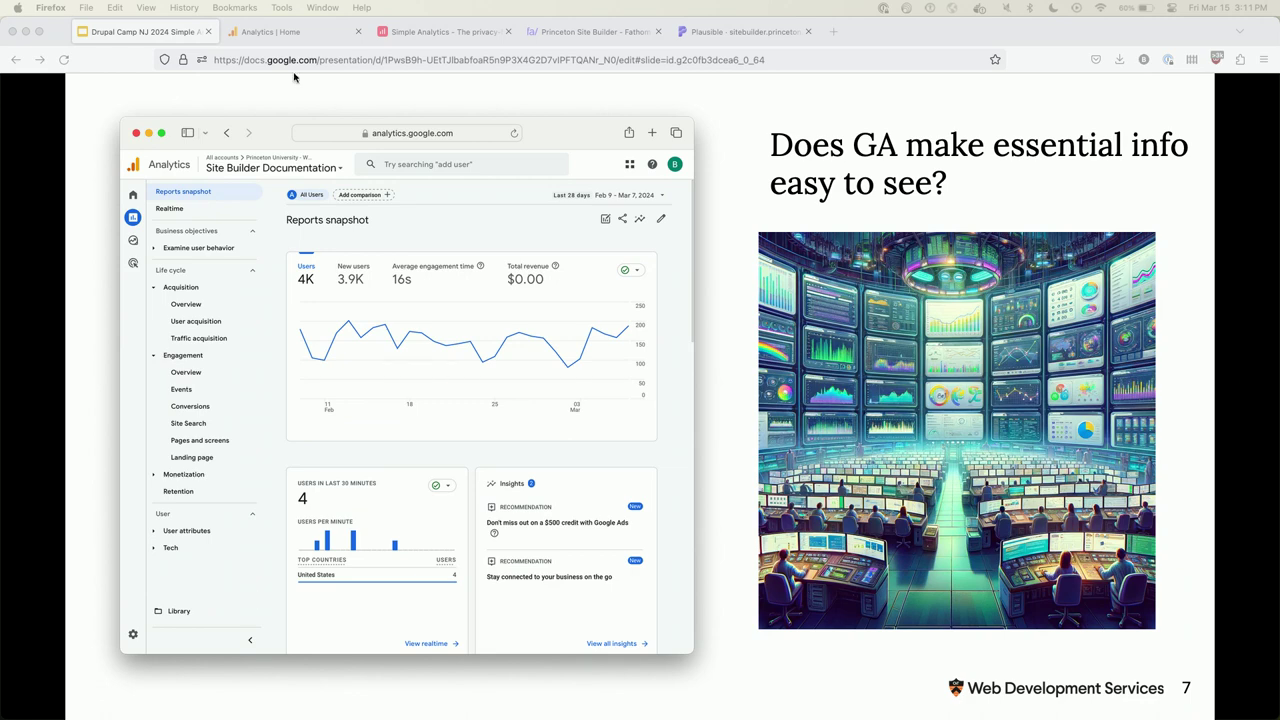
# Switch to the Google Analytics home page and inspect the Users metric choices, the seven-day chart and the last-30-minutes card.
pyautogui.click(286, 33)
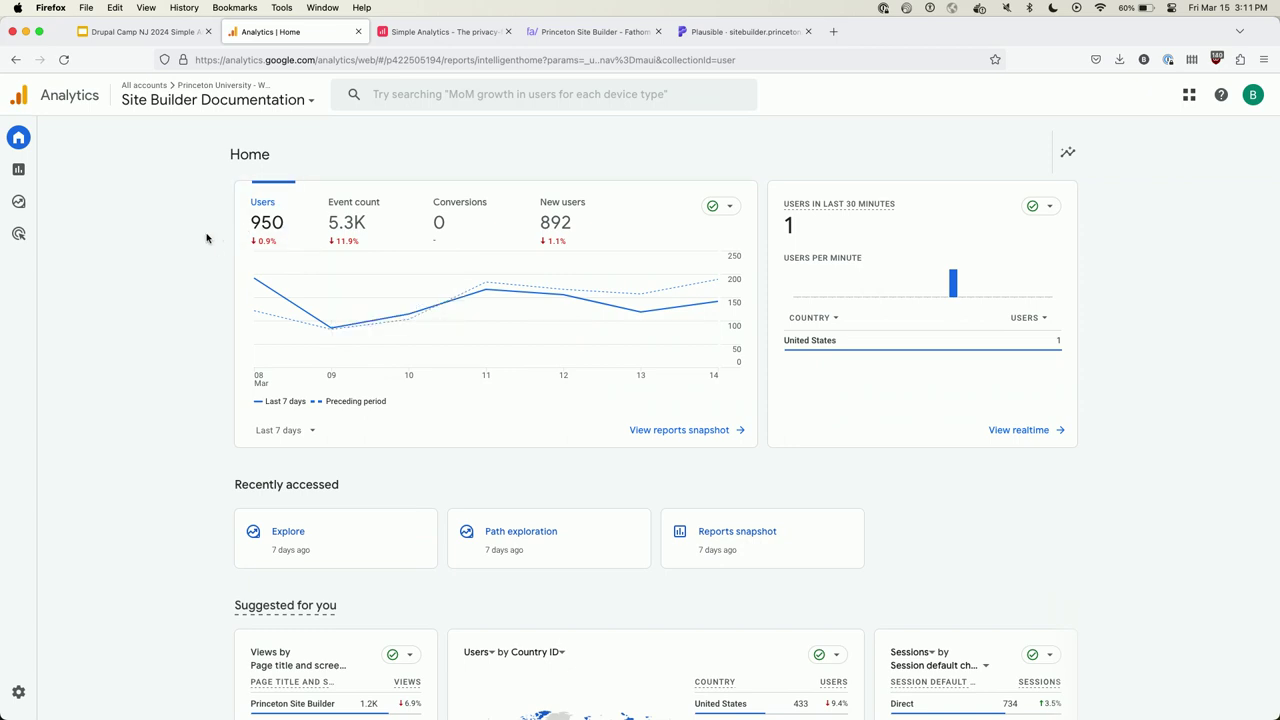
pyautogui.click(283, 205)
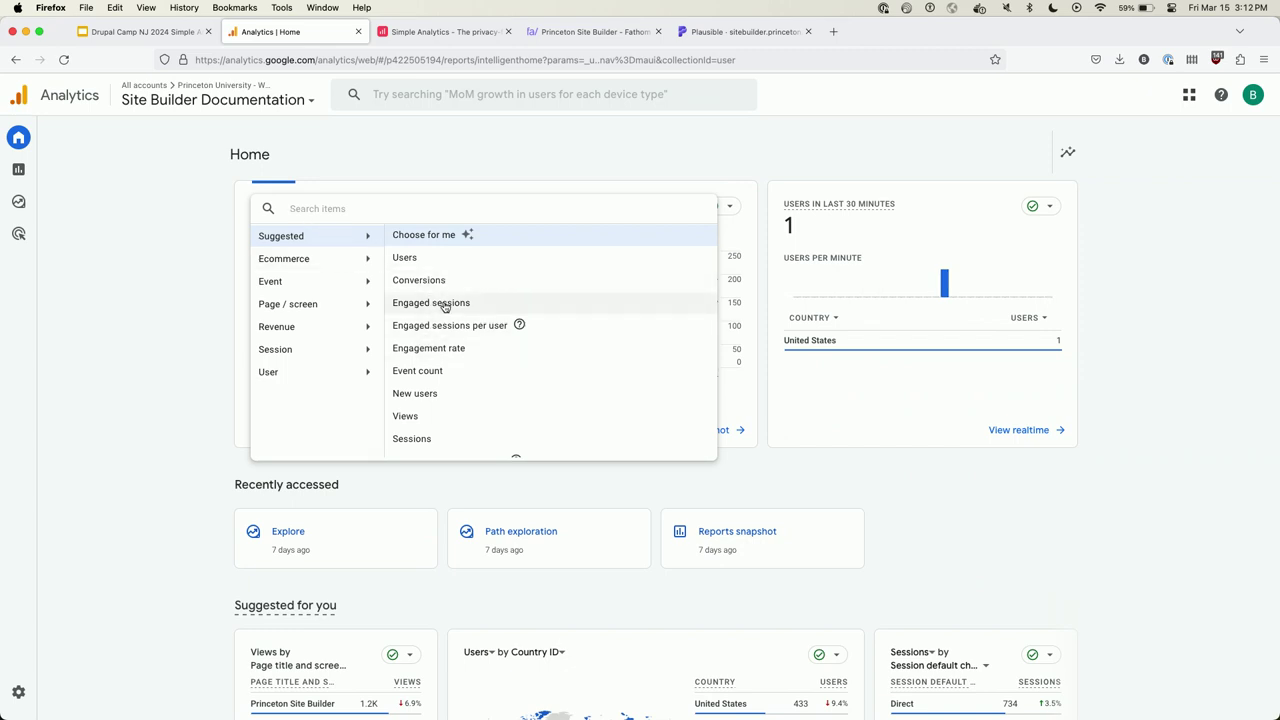
pyautogui.click(462, 240)
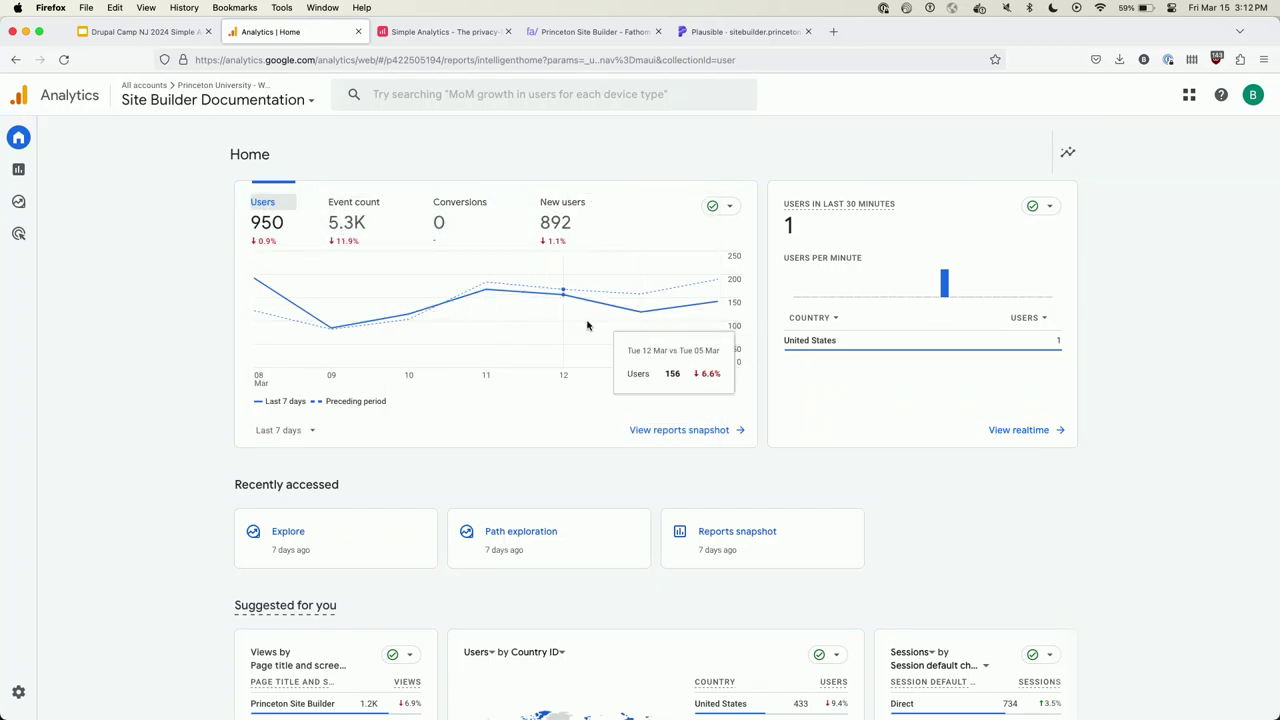
pyautogui.moveTo(671, 325)
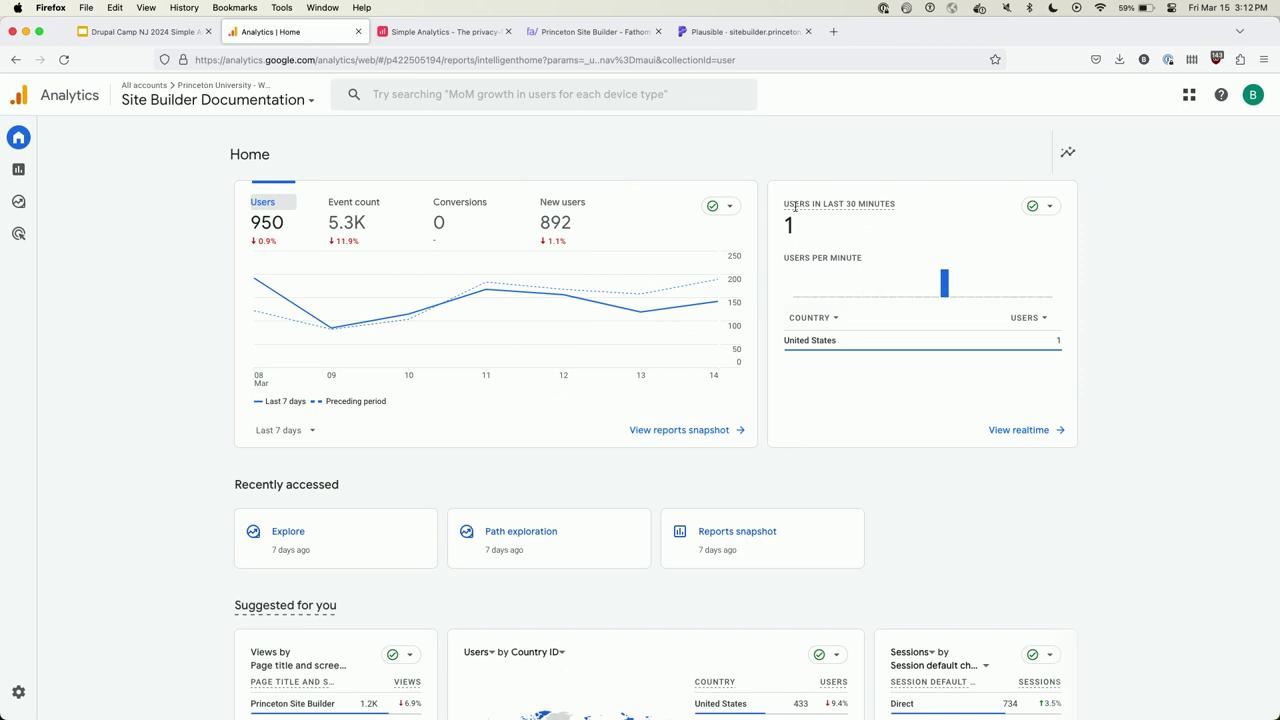
pyautogui.moveTo(786, 207)
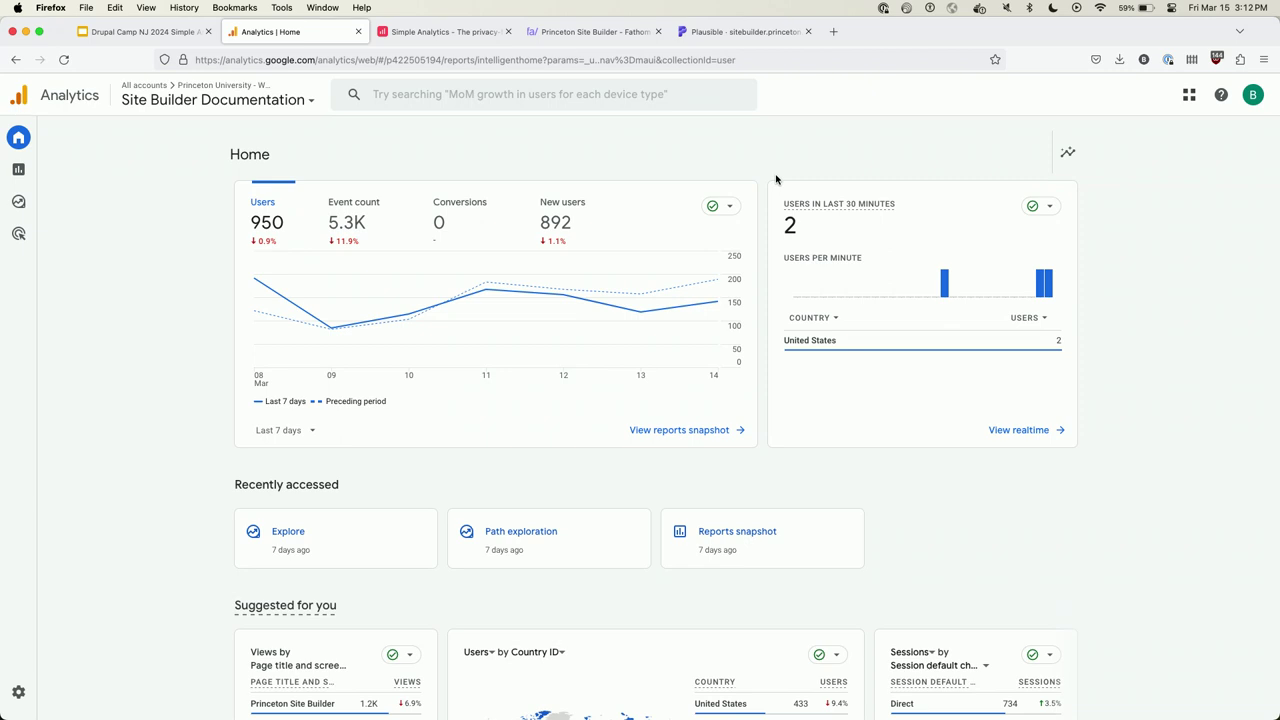
# Examine the suggested cards for views by page title, users by country and sessions by default channel.
pyautogui.scroll(-5, 646, 384)
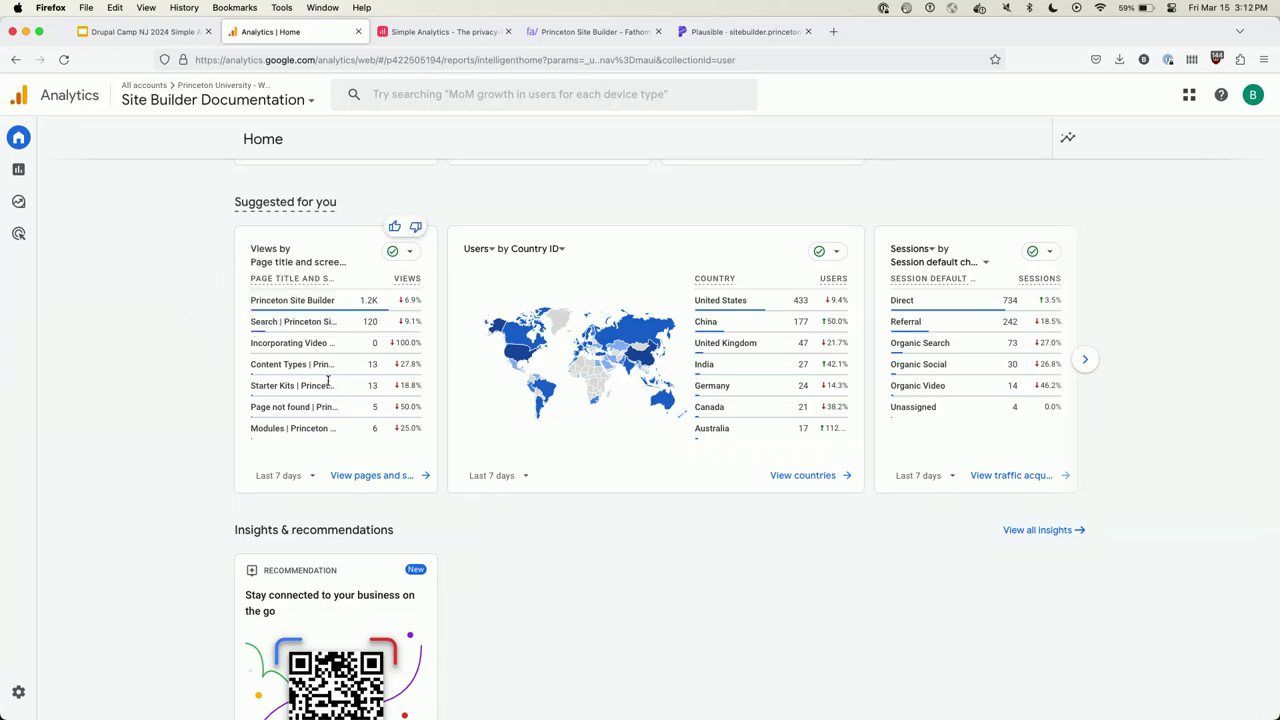
pyautogui.moveTo(350, 321)
pyautogui.moveTo(283, 253)
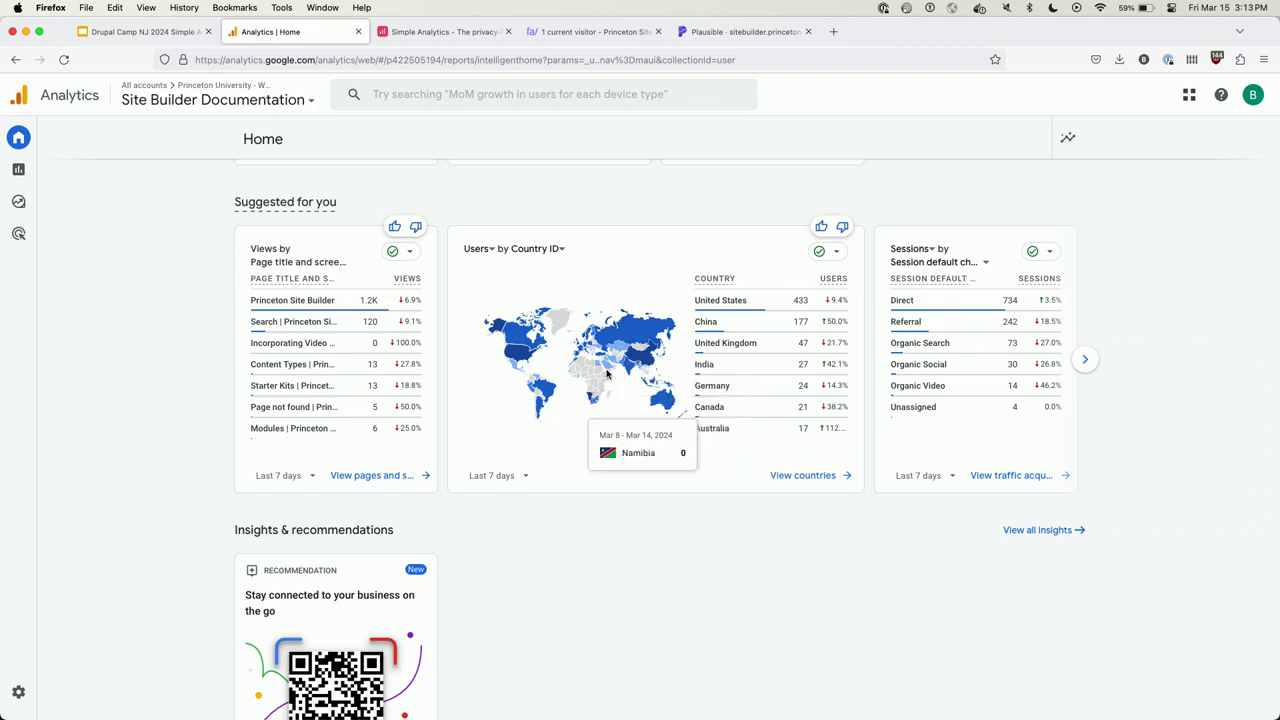
pyautogui.moveTo(617, 368)
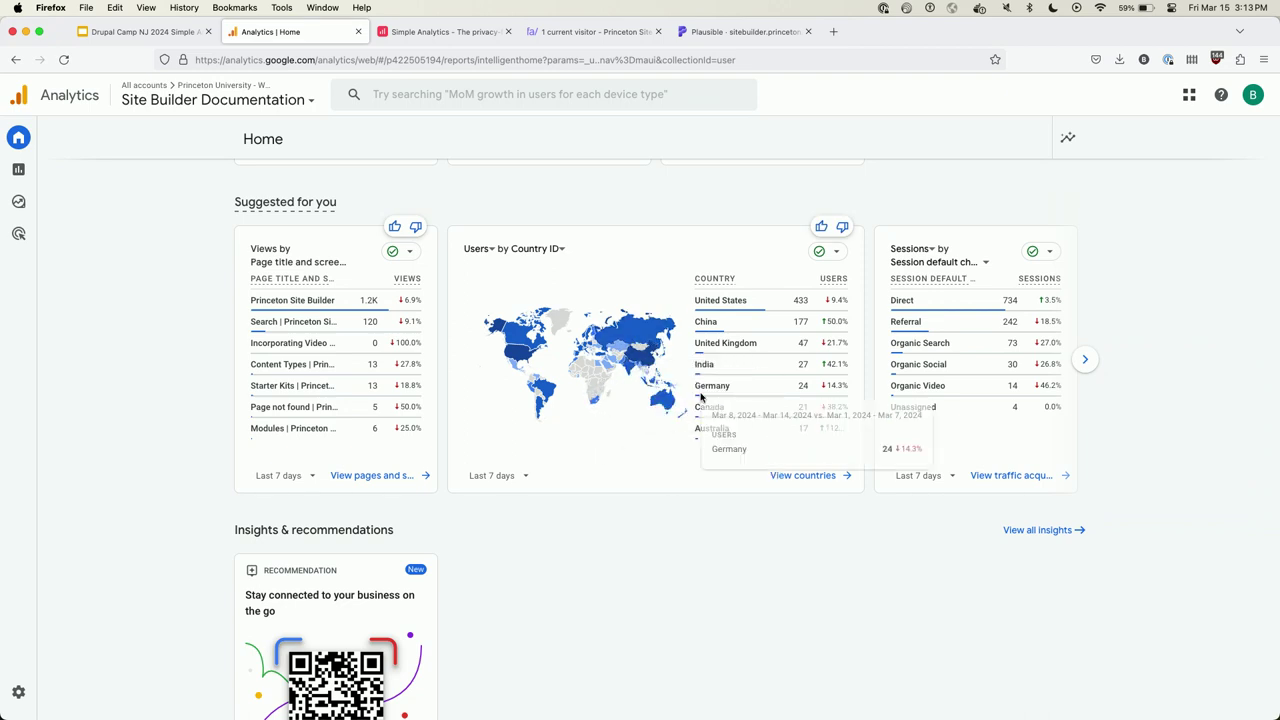
pyautogui.scroll(1, 700, 410)
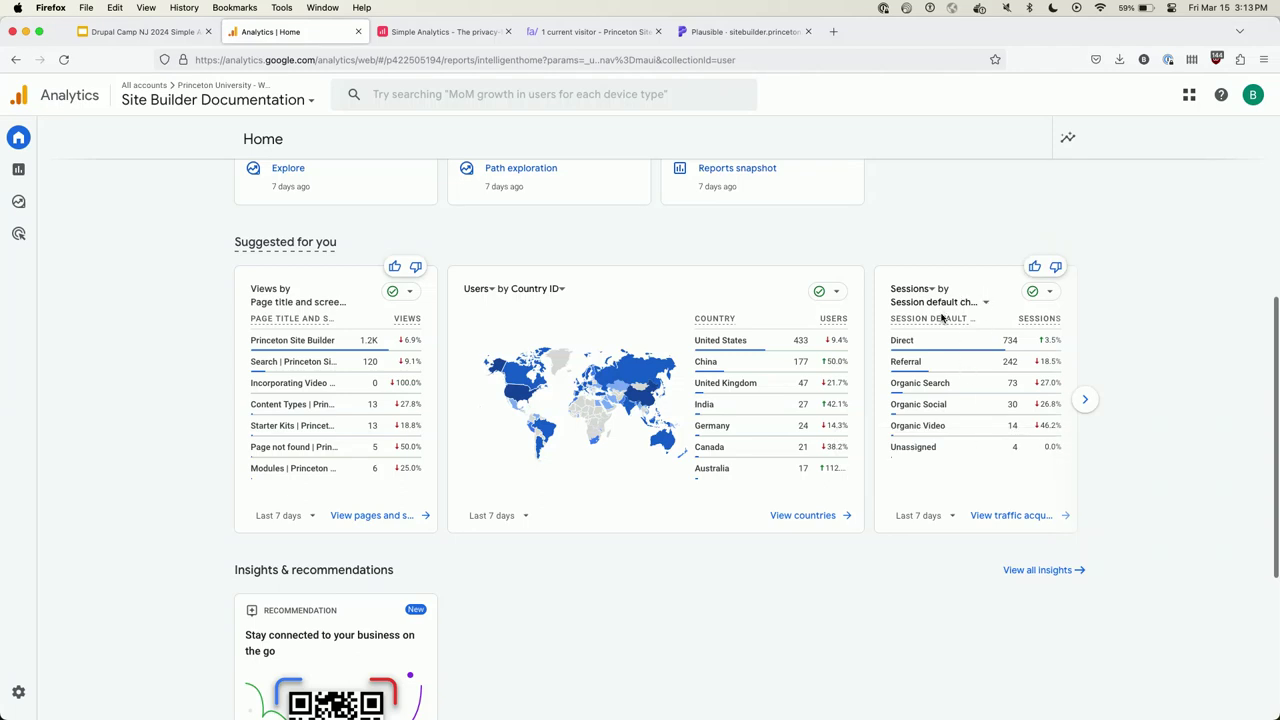
pyautogui.moveTo(934, 402)
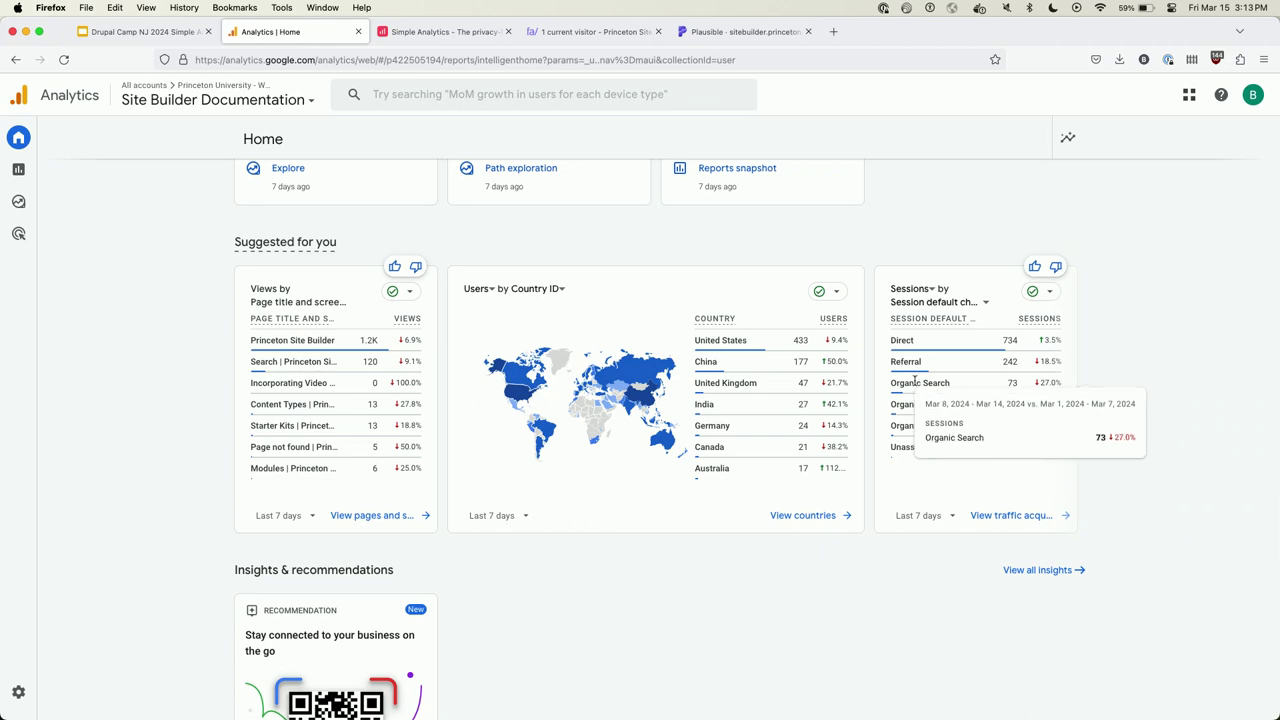
pyautogui.scroll(-1, 914, 518)
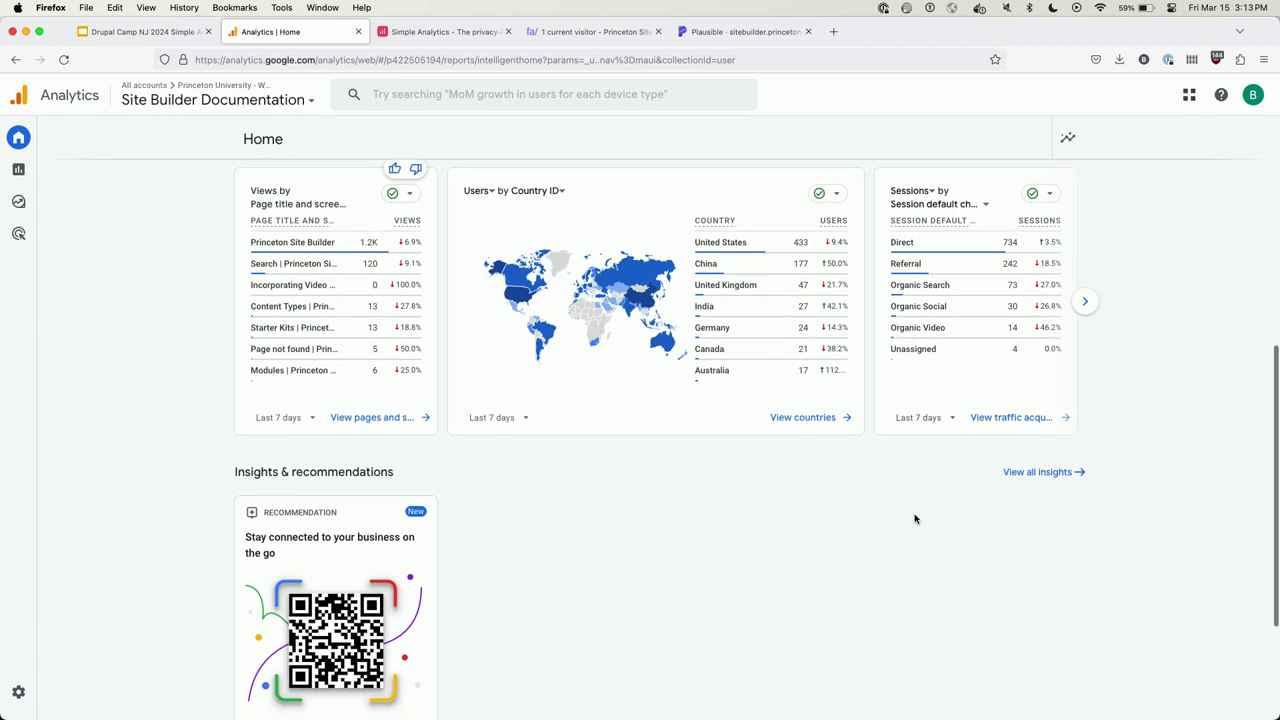
pyautogui.scroll(5, 914, 518)
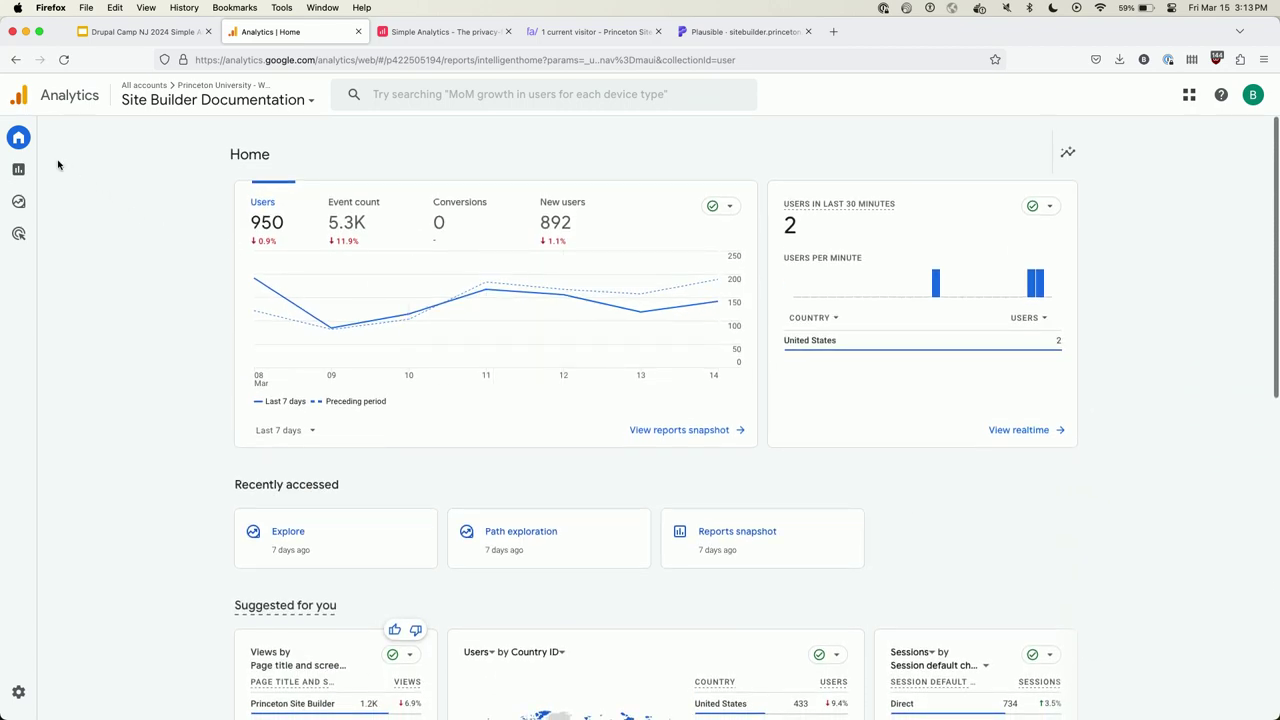
# Open the Reports snapshot and review its country, user activity, page views, event and conversion cards.
pyautogui.moveTo(55, 150)
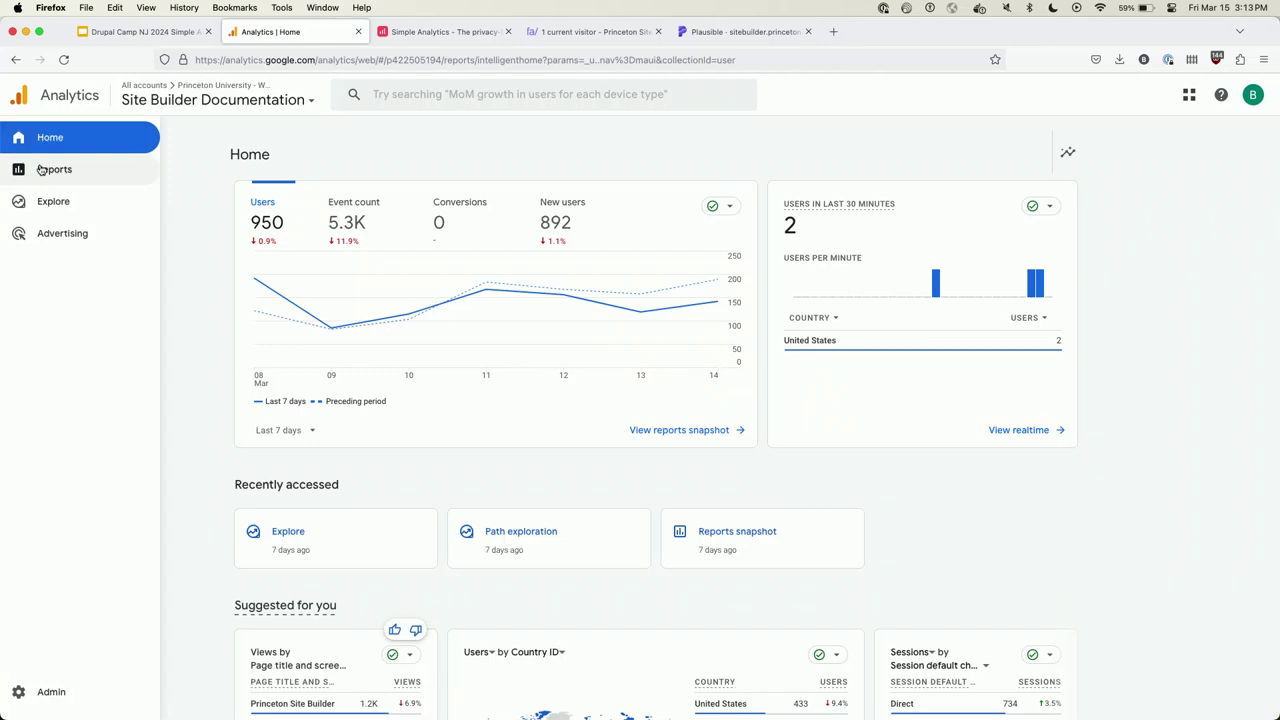
pyautogui.click(41, 170)
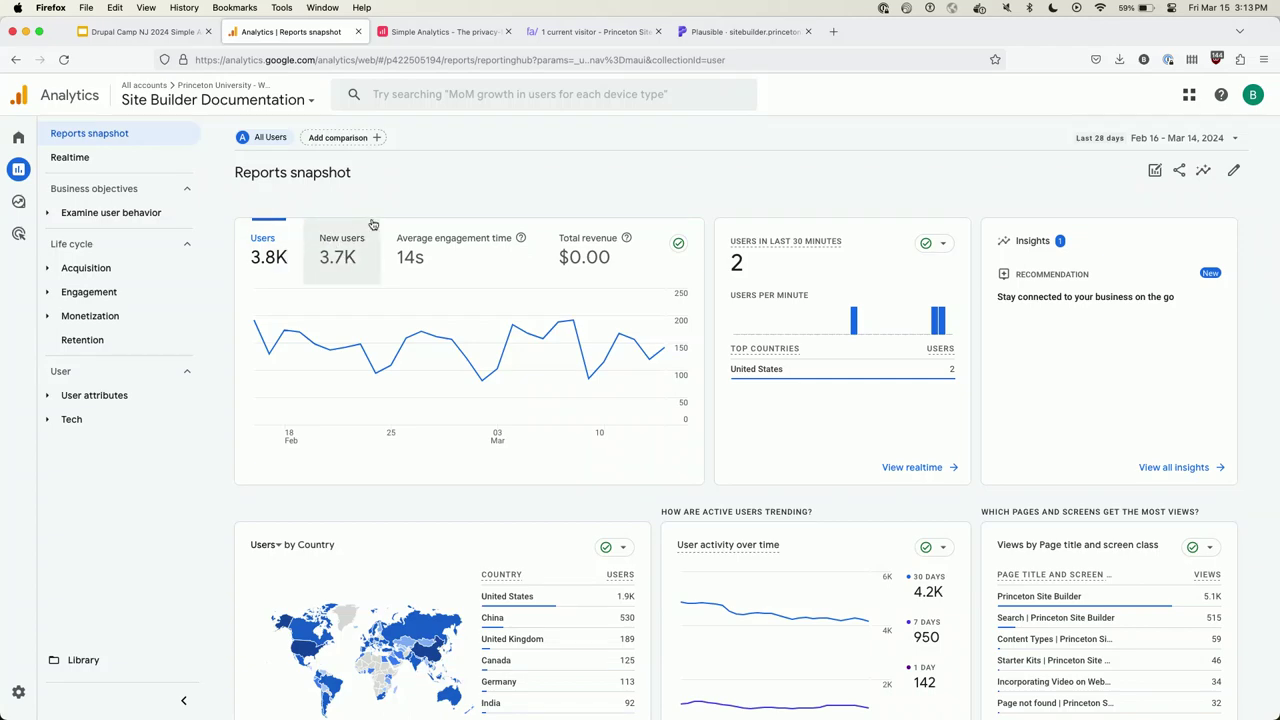
pyautogui.scroll(-3, 405, 255)
pyautogui.scroll(-2, 417, 252)
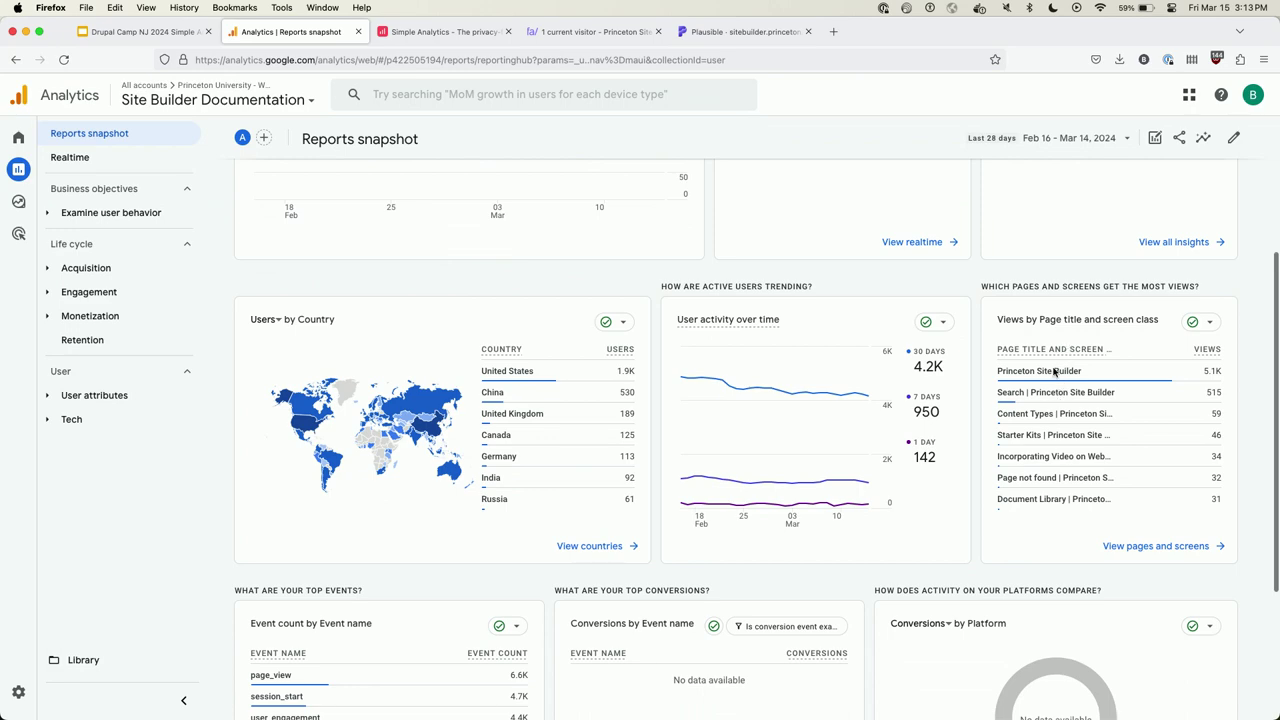
pyautogui.scroll(-3, 500, 440)
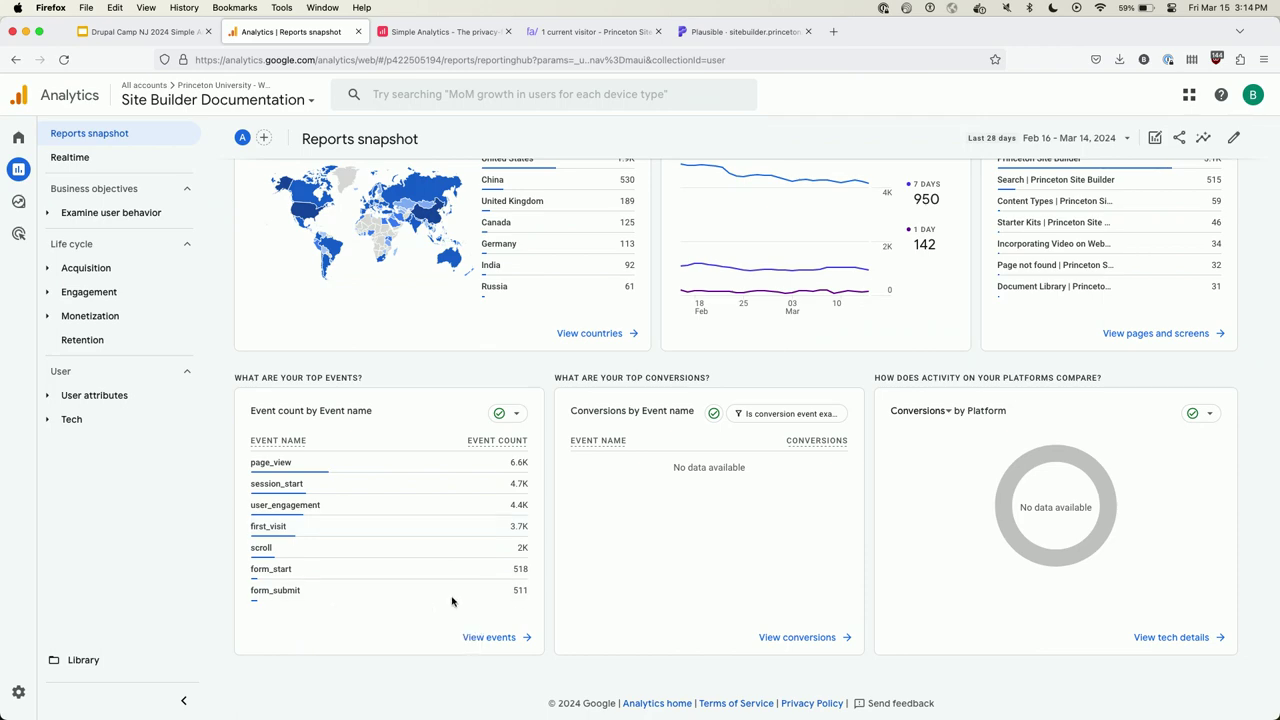
pyautogui.scroll(5, 561, 525)
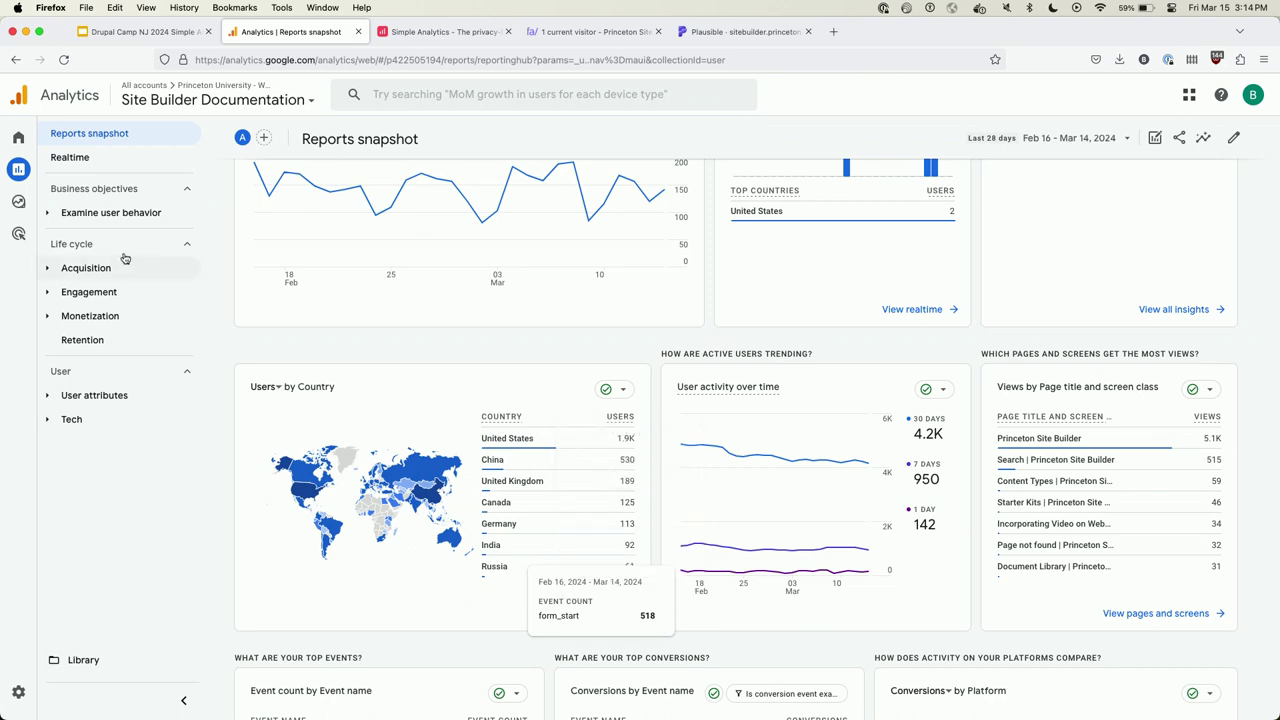
# Expand the Examine user behavior, Engagement, Acquisition, Monetization and User attributes report groups to survey the available reports.
pyautogui.click(68, 213)
pyautogui.click(55, 388)
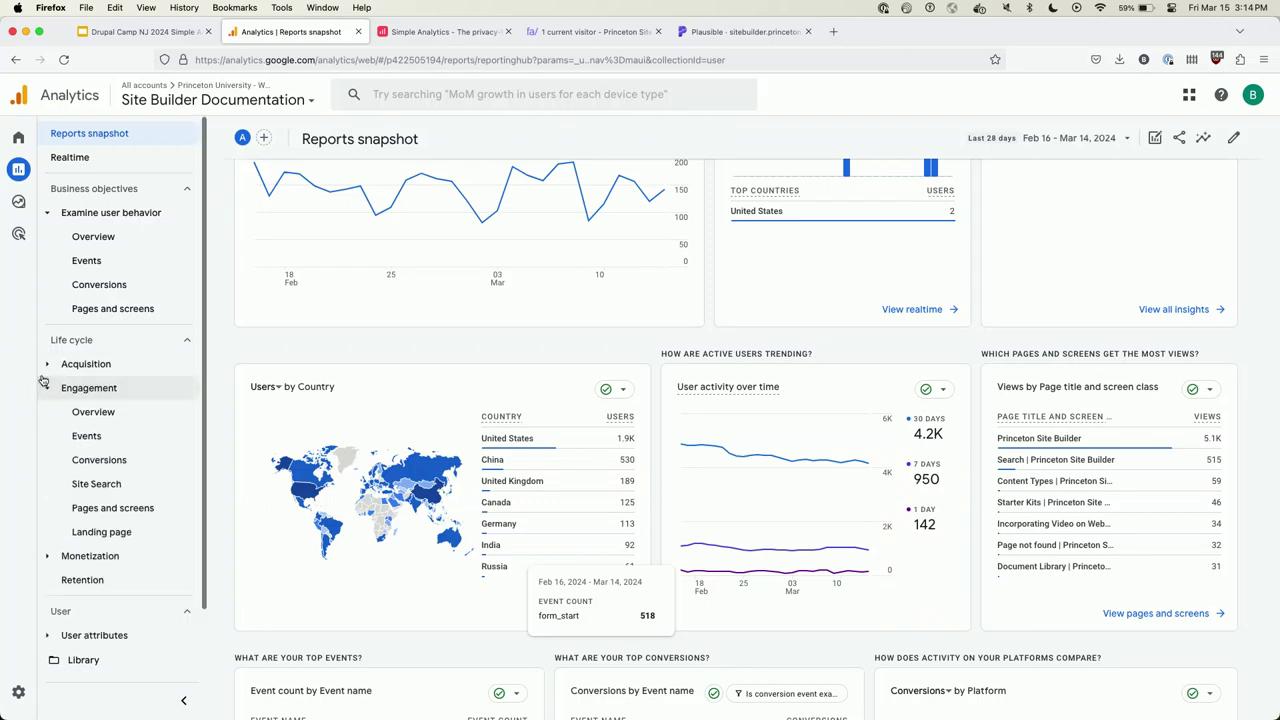
pyautogui.click(55, 364)
pyautogui.scroll(-2, 52, 462)
pyautogui.click(48, 523)
pyautogui.scroll(-3, 48, 523)
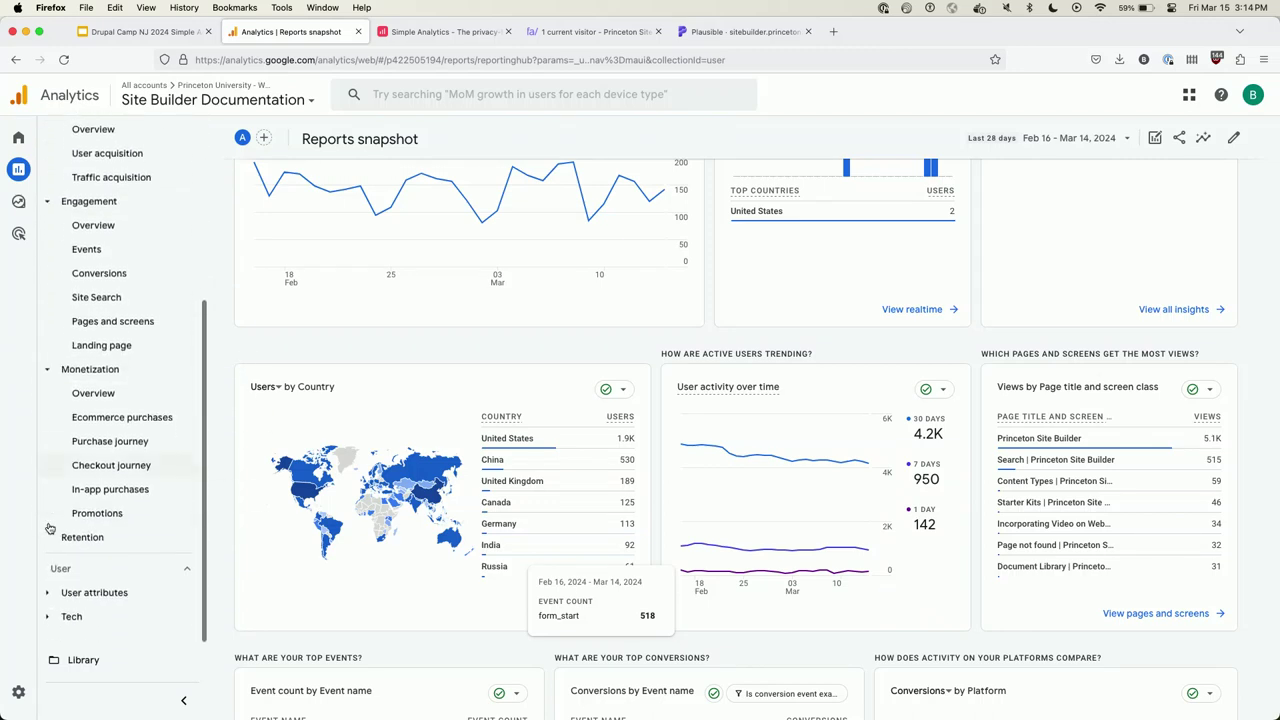
pyautogui.click(47, 622)
pyautogui.click(90, 551)
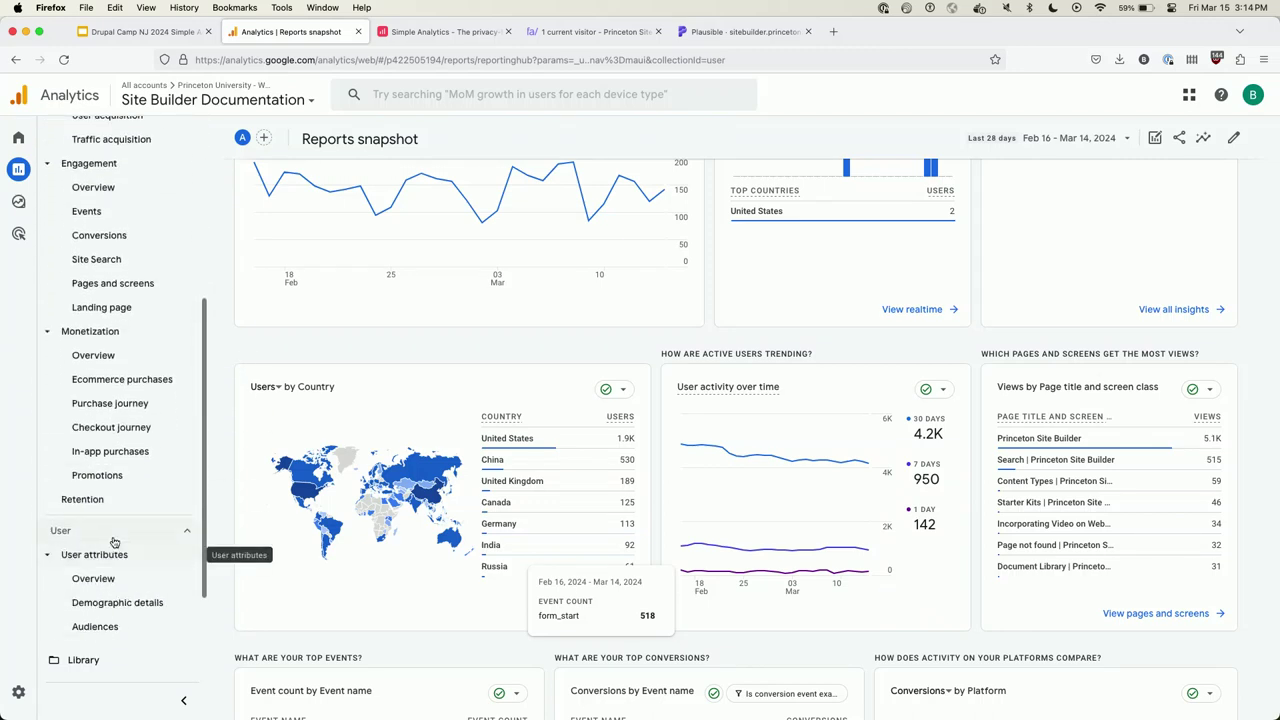
pyautogui.scroll(6, 138, 480)
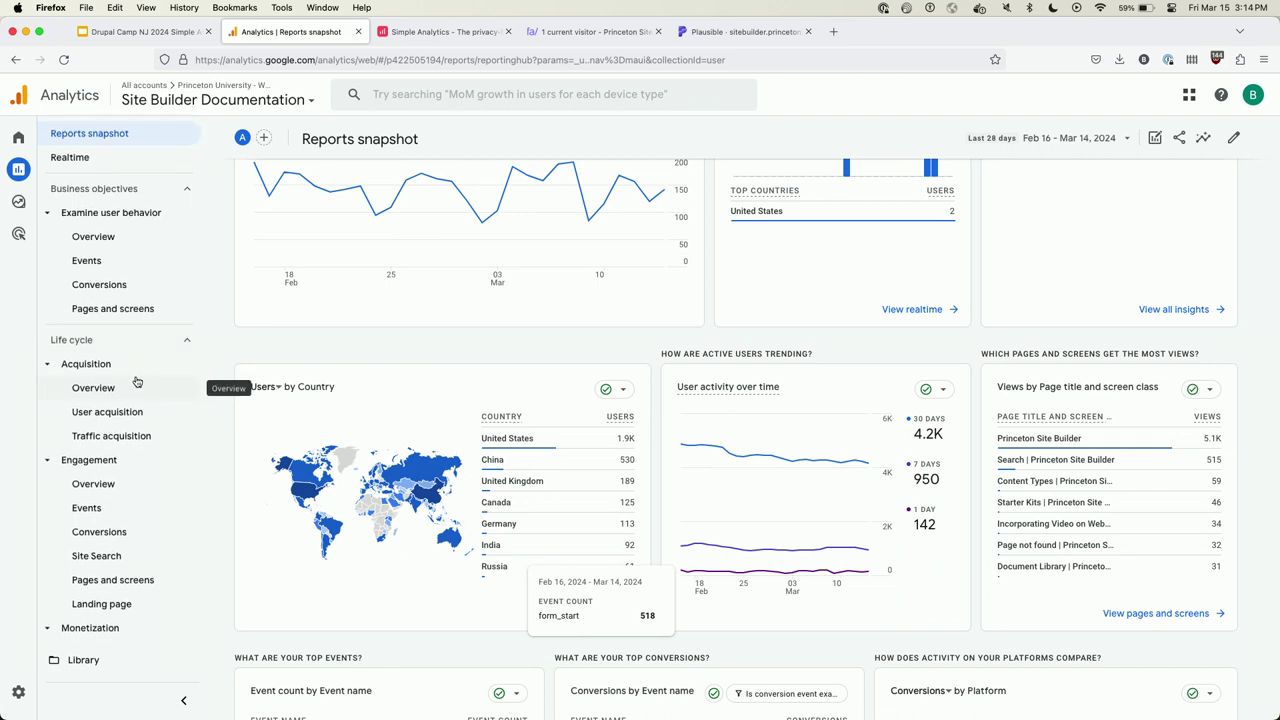
# View the Examine user behavior overview, its Conversions report and the Acquisition overview.
pyautogui.click(120, 258)
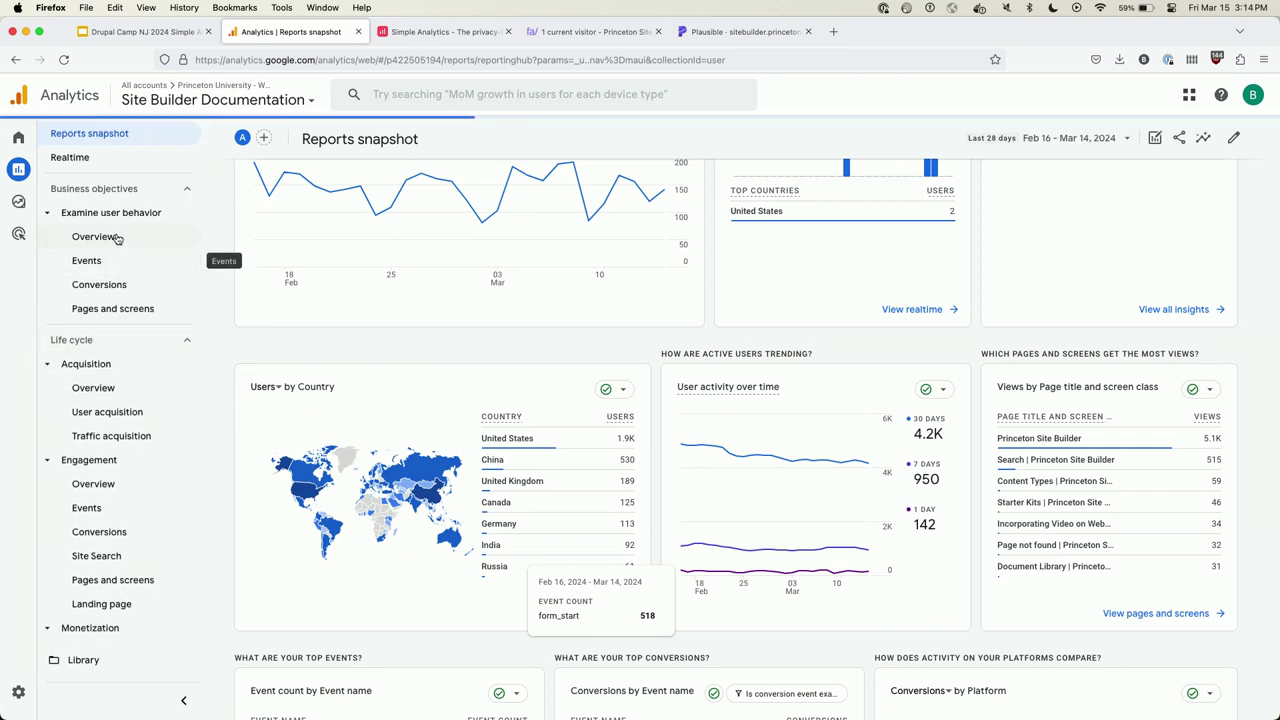
pyautogui.click(95, 237)
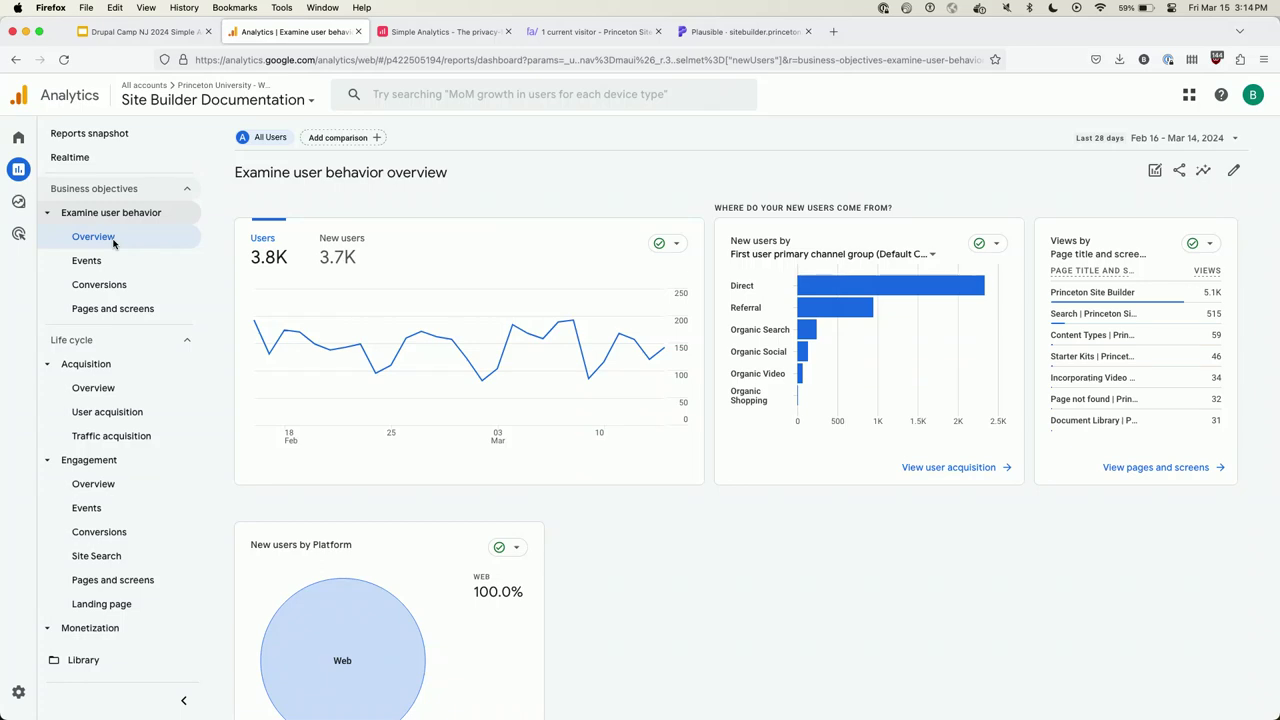
pyautogui.click(103, 284)
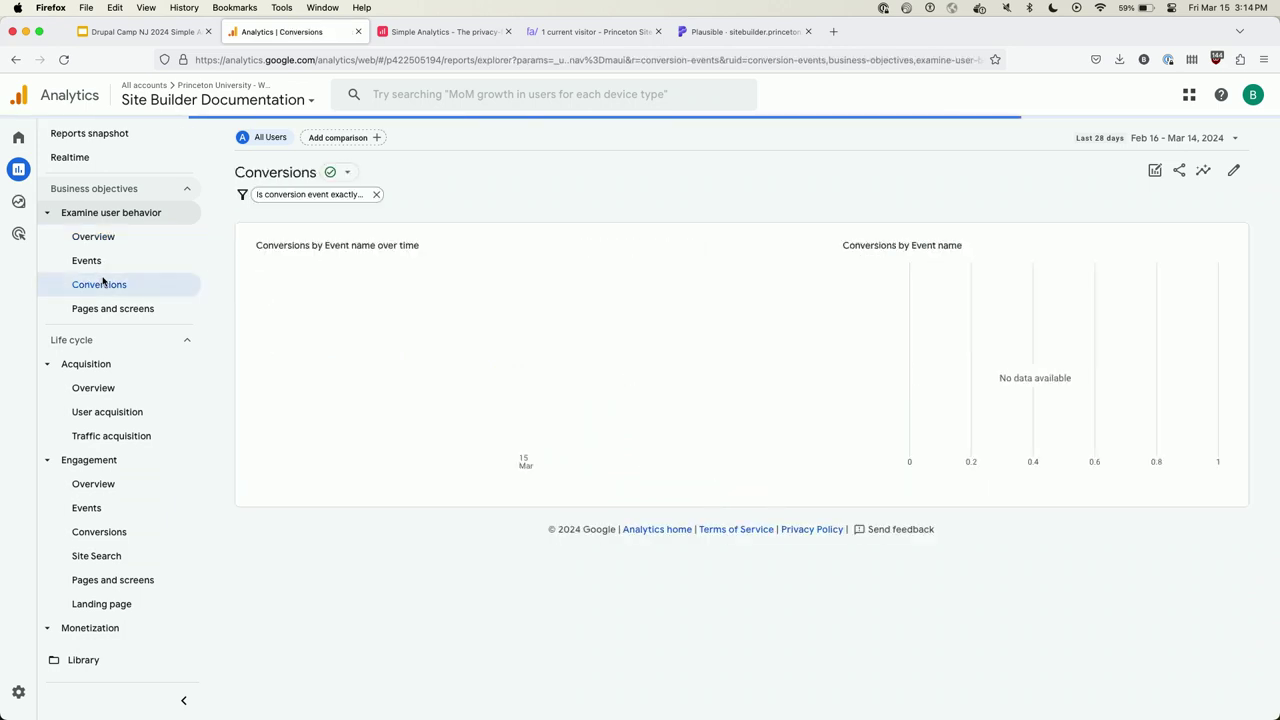
pyautogui.click(111, 387)
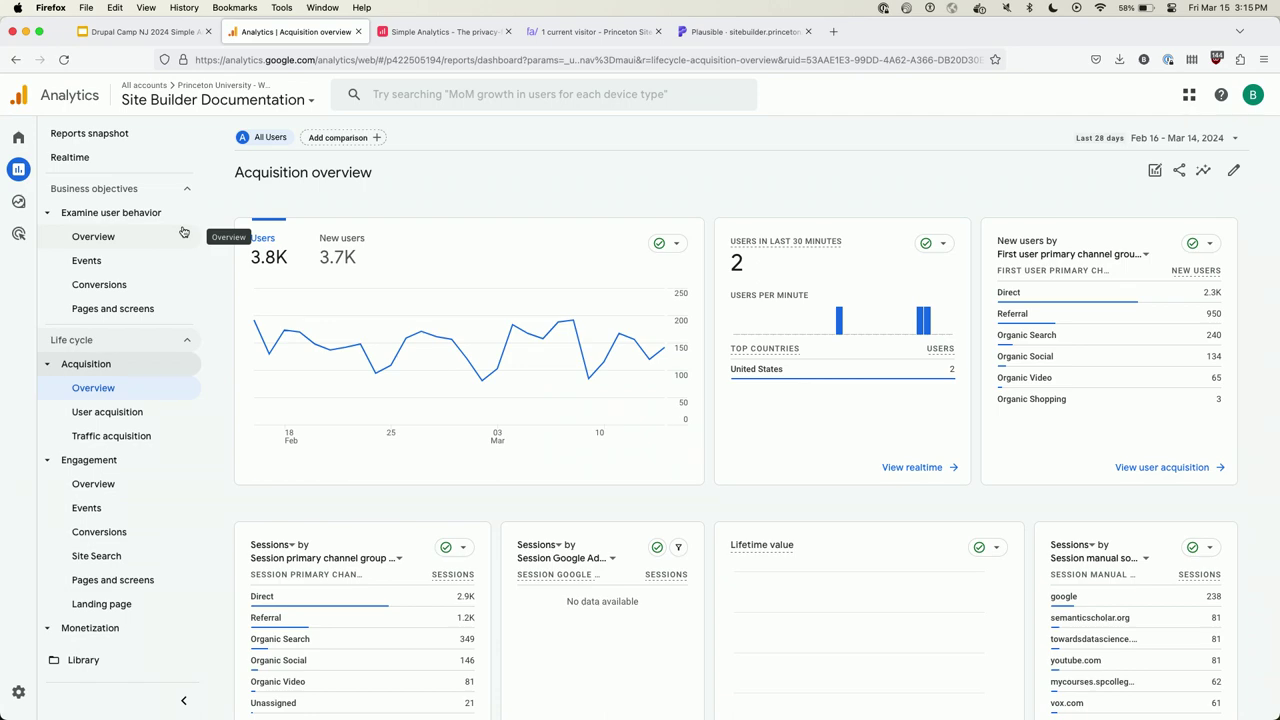
# Return to the Drupal Camp presentation and advance past the Simpler Alternatives title to the slide categorizing analytics products.
pyautogui.click(158, 35)
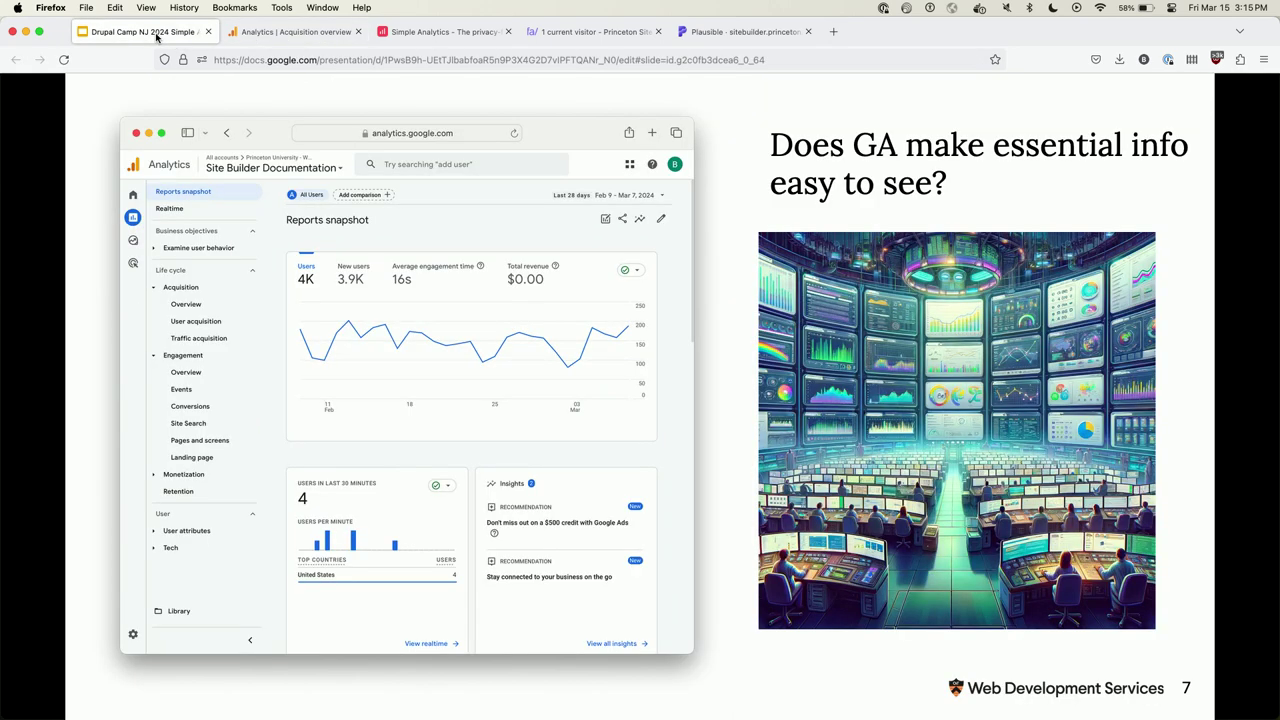
pyautogui.press('Right')
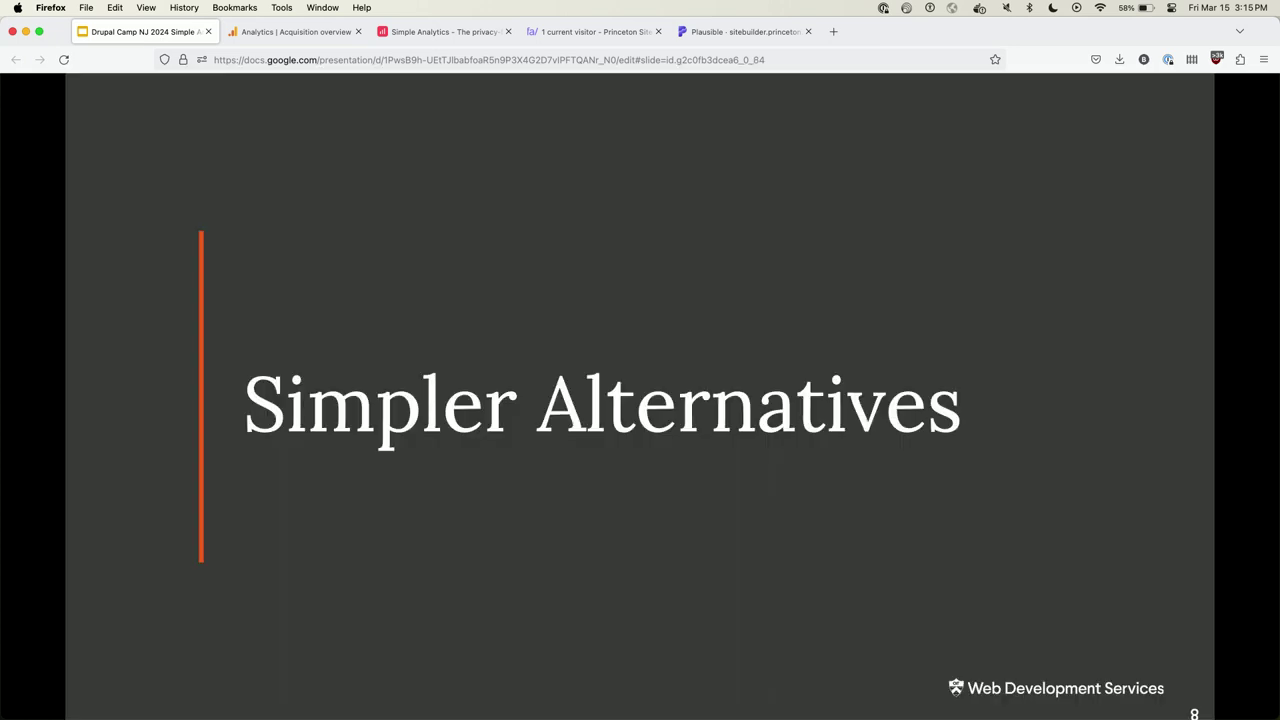
pyautogui.press('Right')
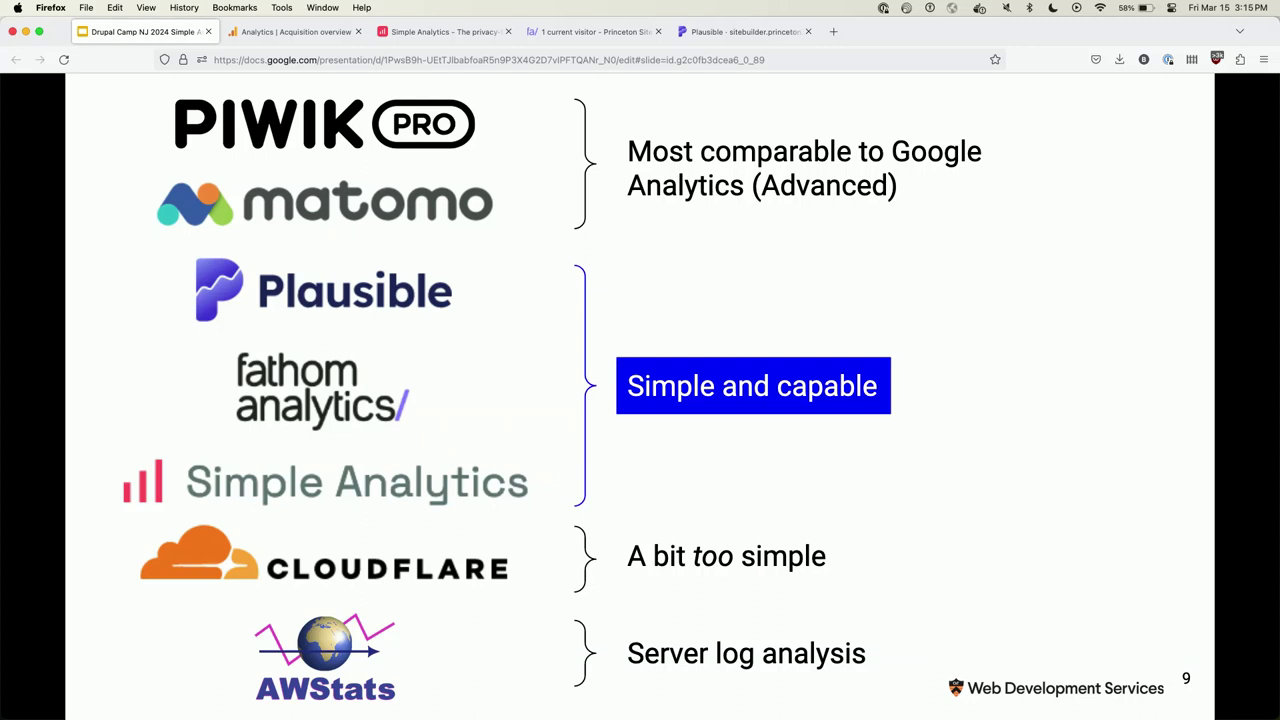
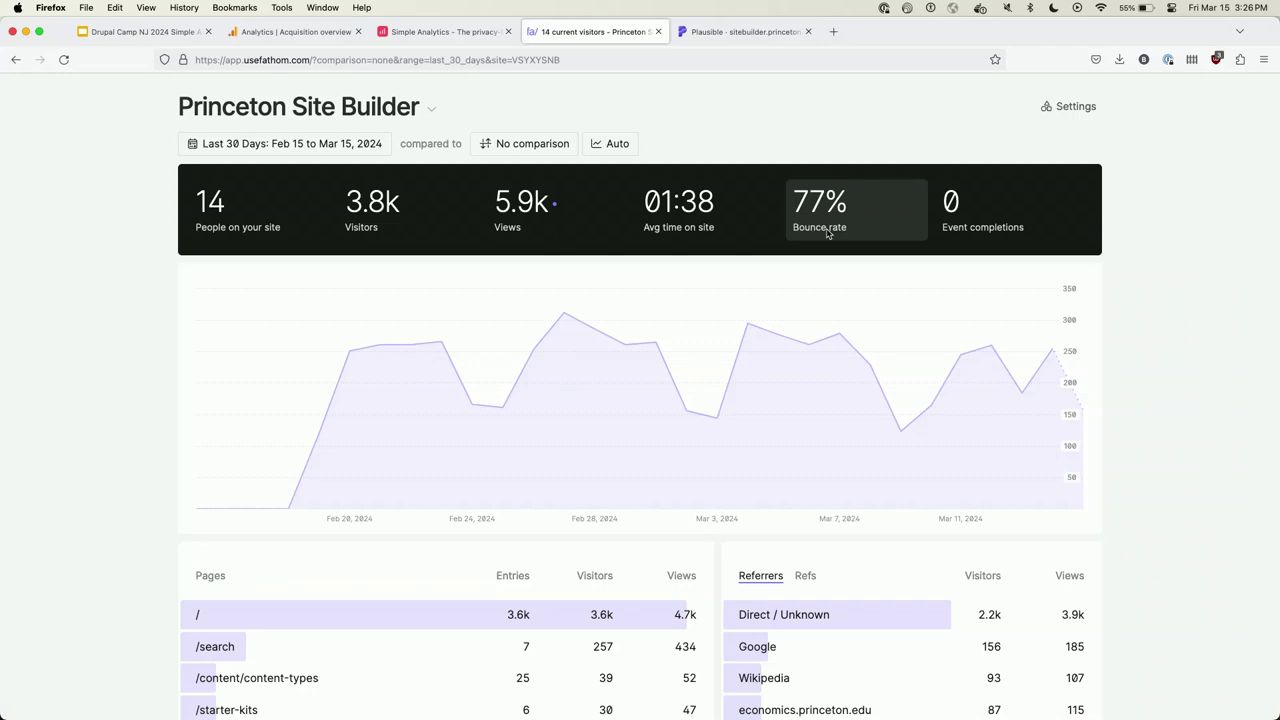
# Examine the Princeton Site Builder dashboard's pages, referrers, devices, browsers and countries, then its date-range presets and comparison-period calendar.
pyautogui.scroll(-7, 697, 286)
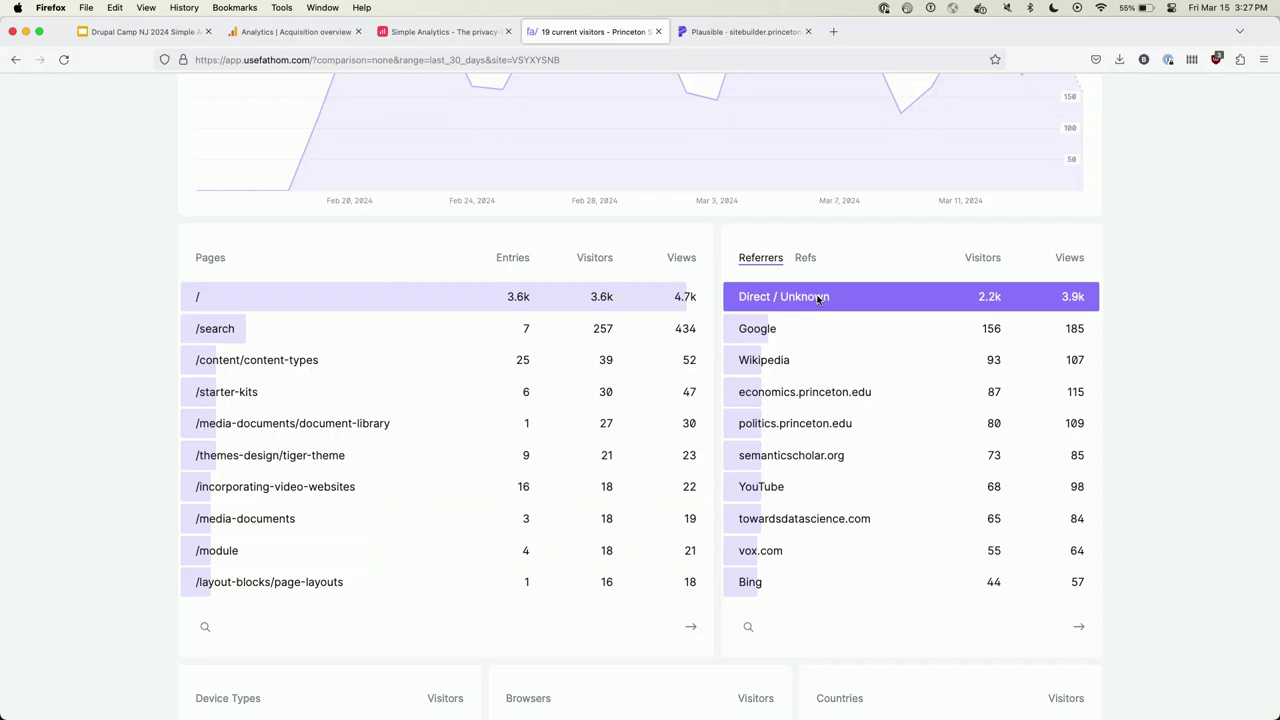
pyautogui.scroll(-5, 783, 408)
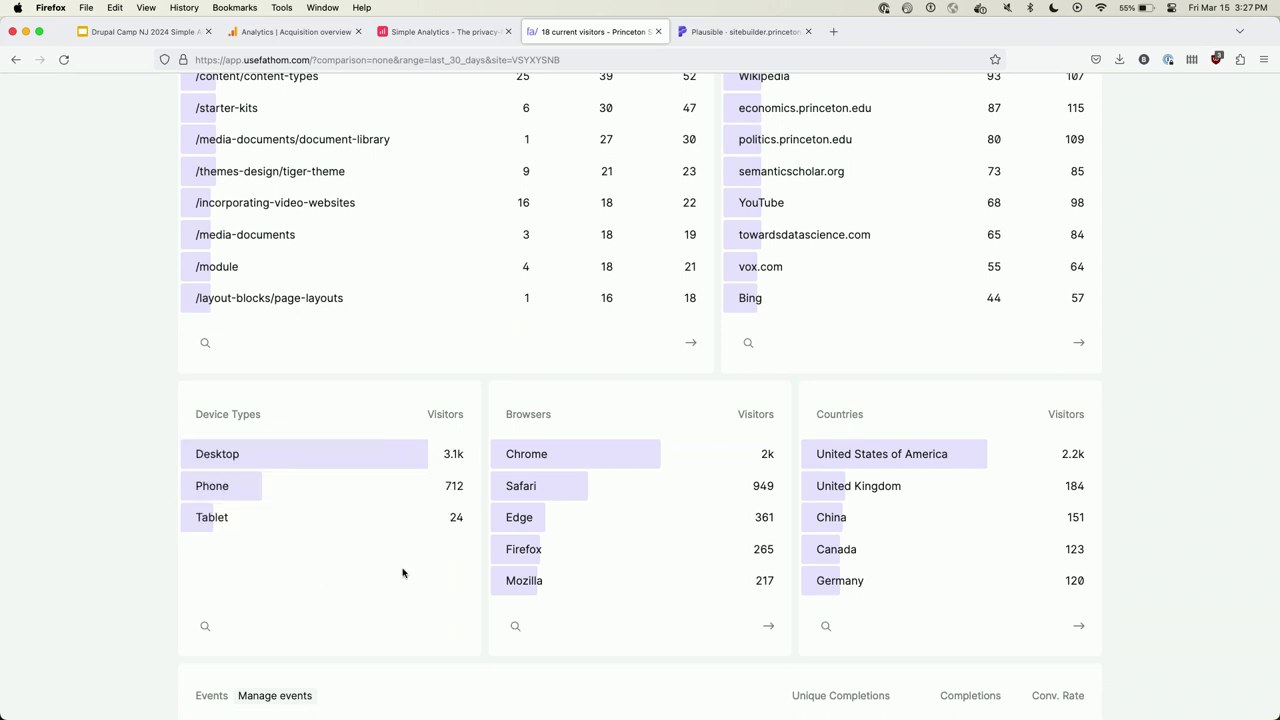
pyautogui.scroll(-2, 889, 497)
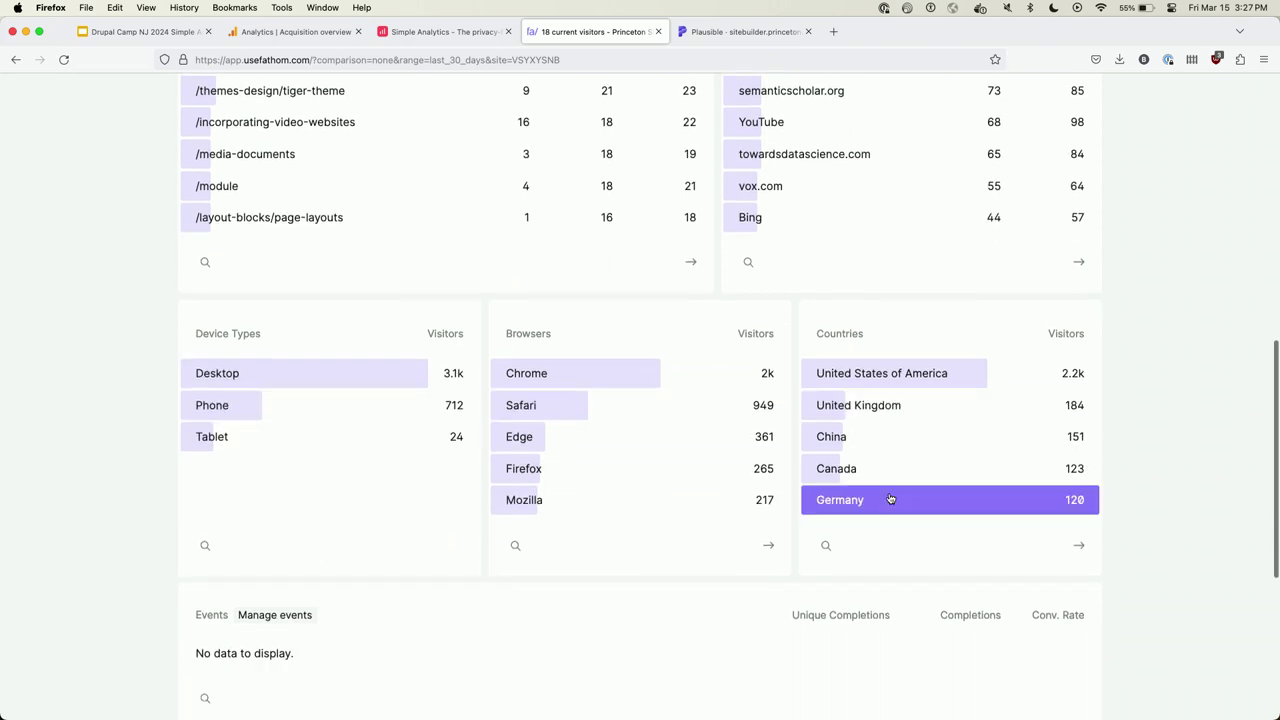
pyautogui.scroll(-2, 889, 499)
pyautogui.scroll(15, 889, 497)
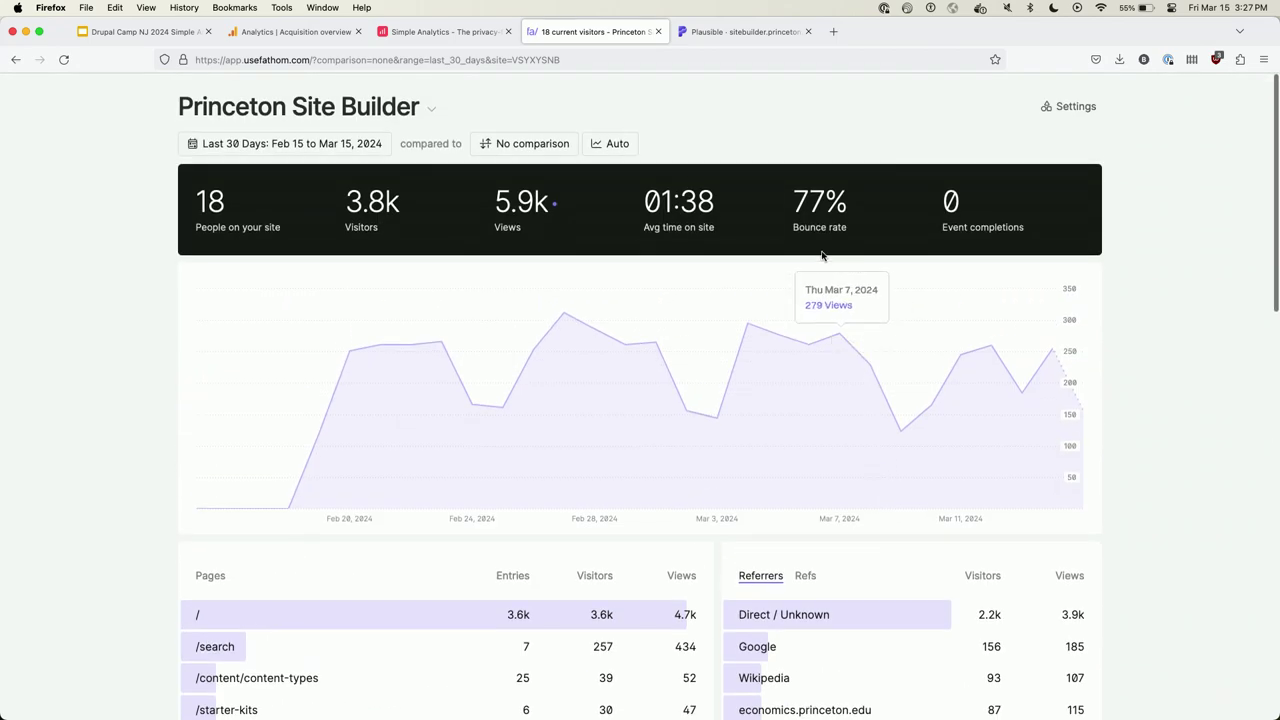
pyautogui.click(296, 151)
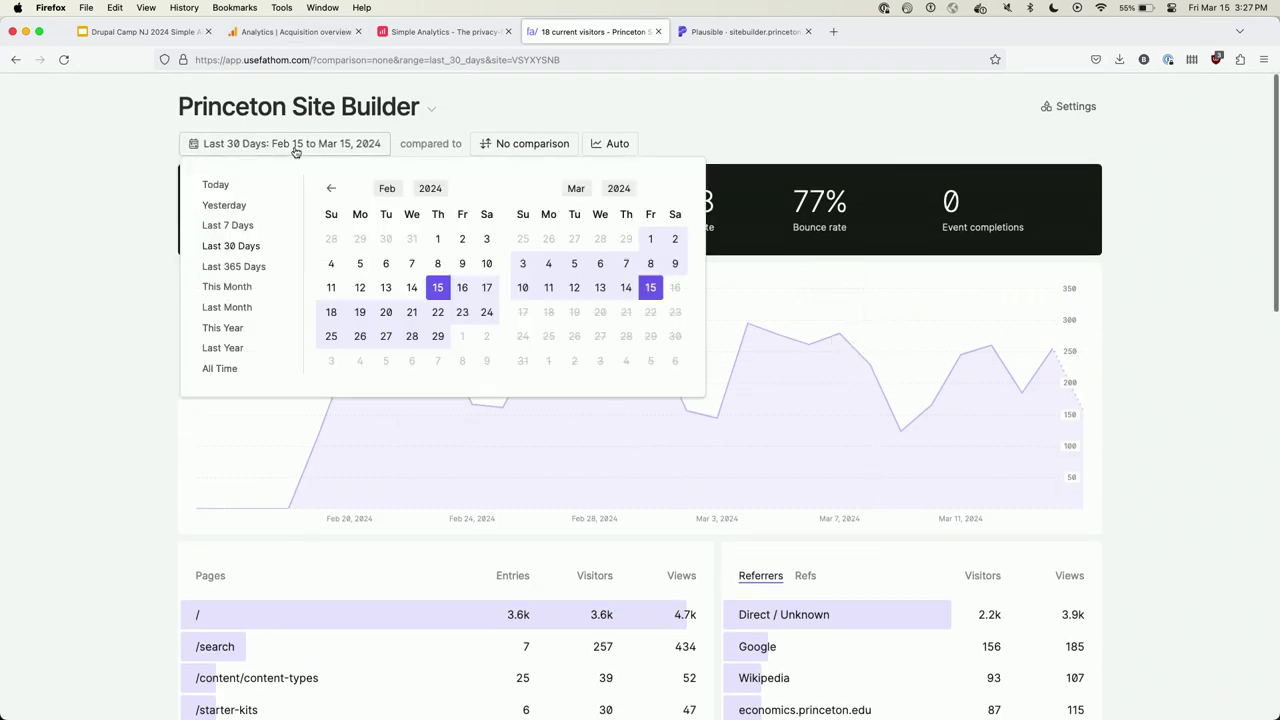
pyautogui.click(518, 148)
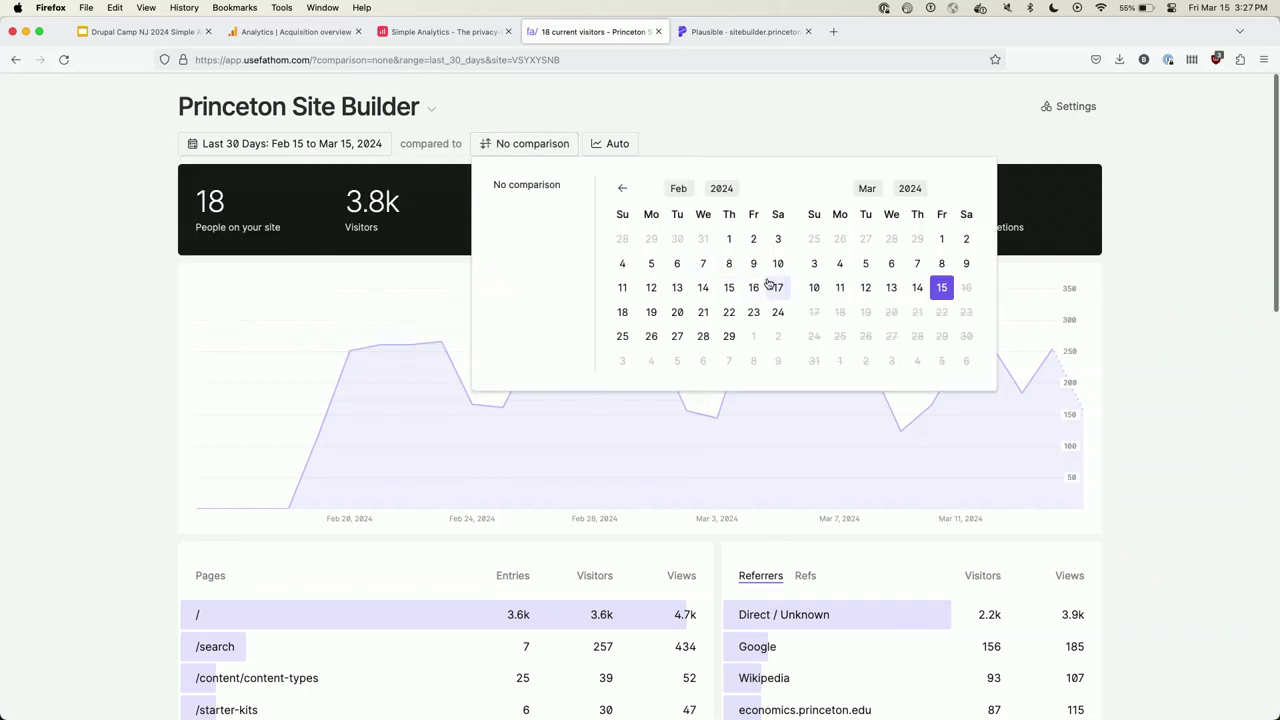
# Close the comparison calendar and review the Fathom dashboard from the traffic chart down to devices, browsers, countries, events and UTMs.
pyautogui.click(598, 132)
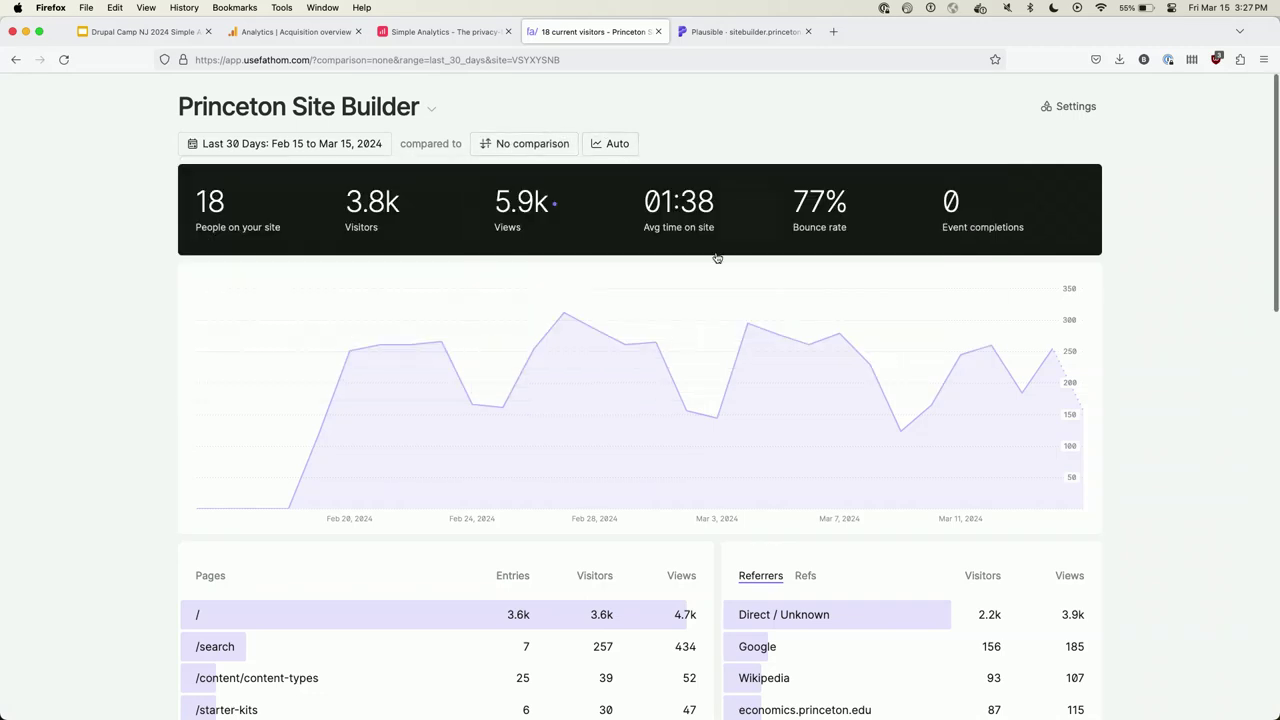
pyautogui.scroll(-2, 763, 304)
pyautogui.scroll(-10, 763, 304)
pyautogui.scroll(12, 763, 304)
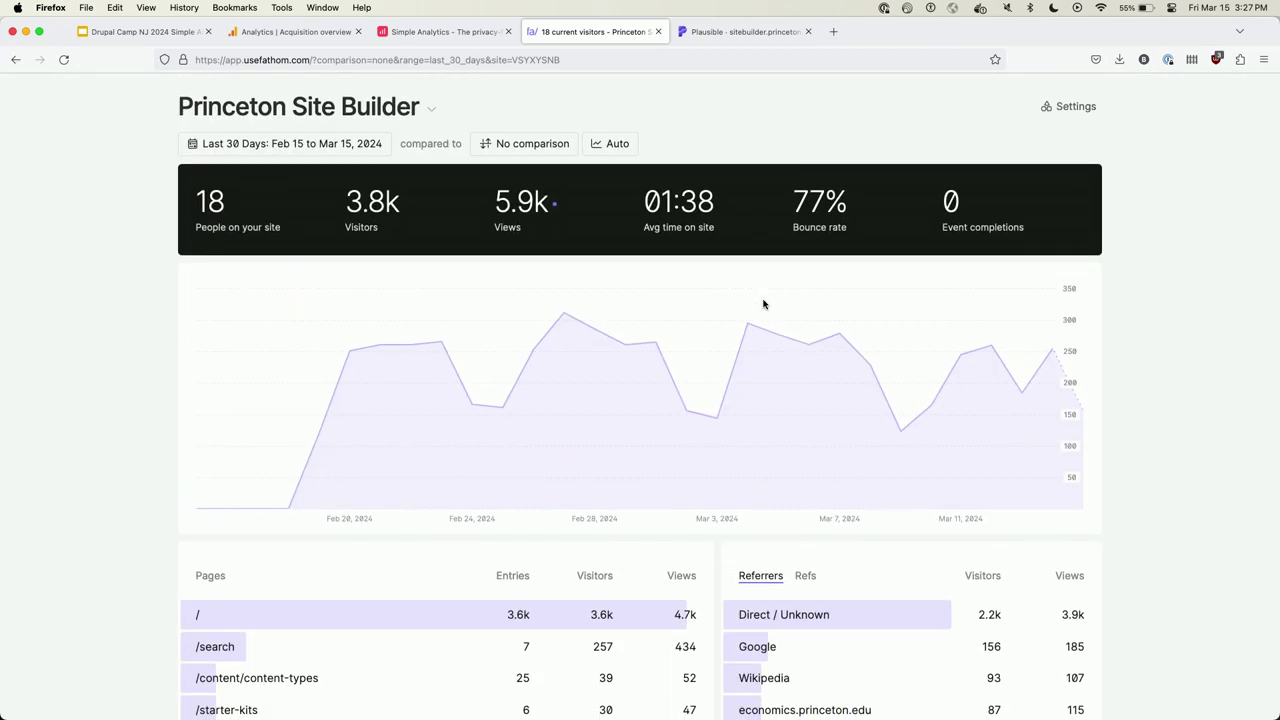
pyautogui.scroll(-1, 200, 460)
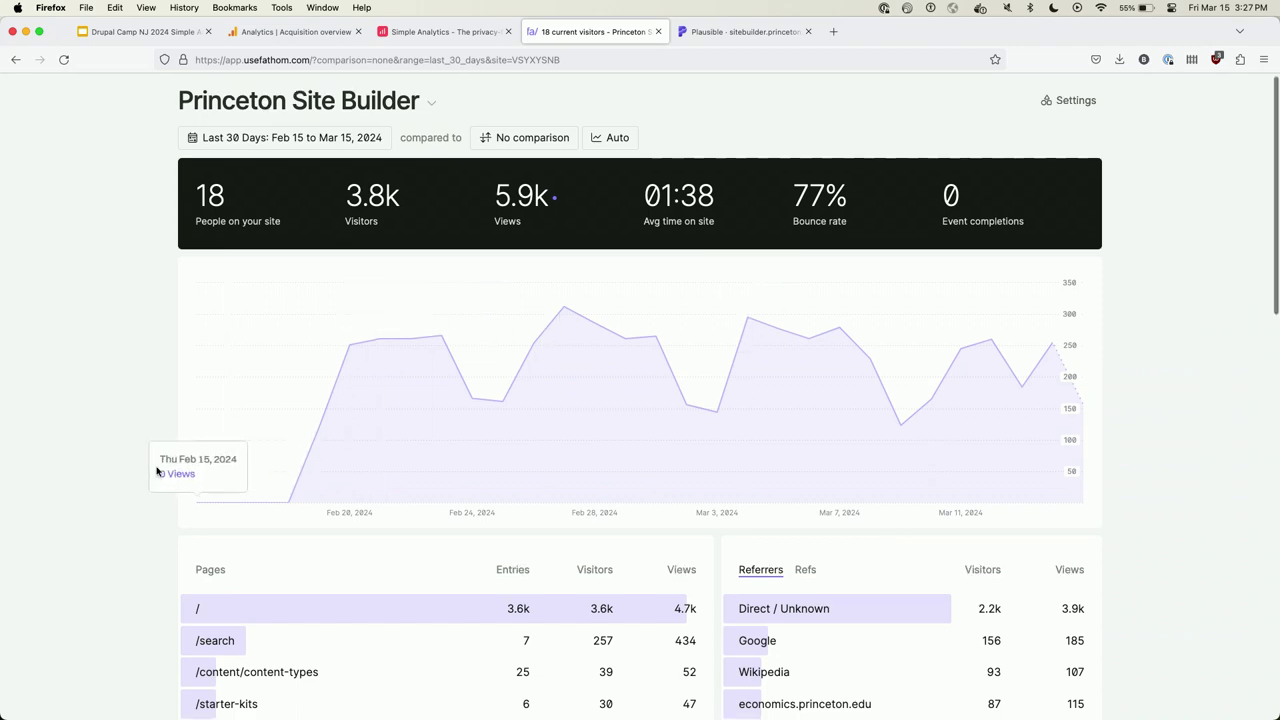
pyautogui.scroll(-10, 157, 471)
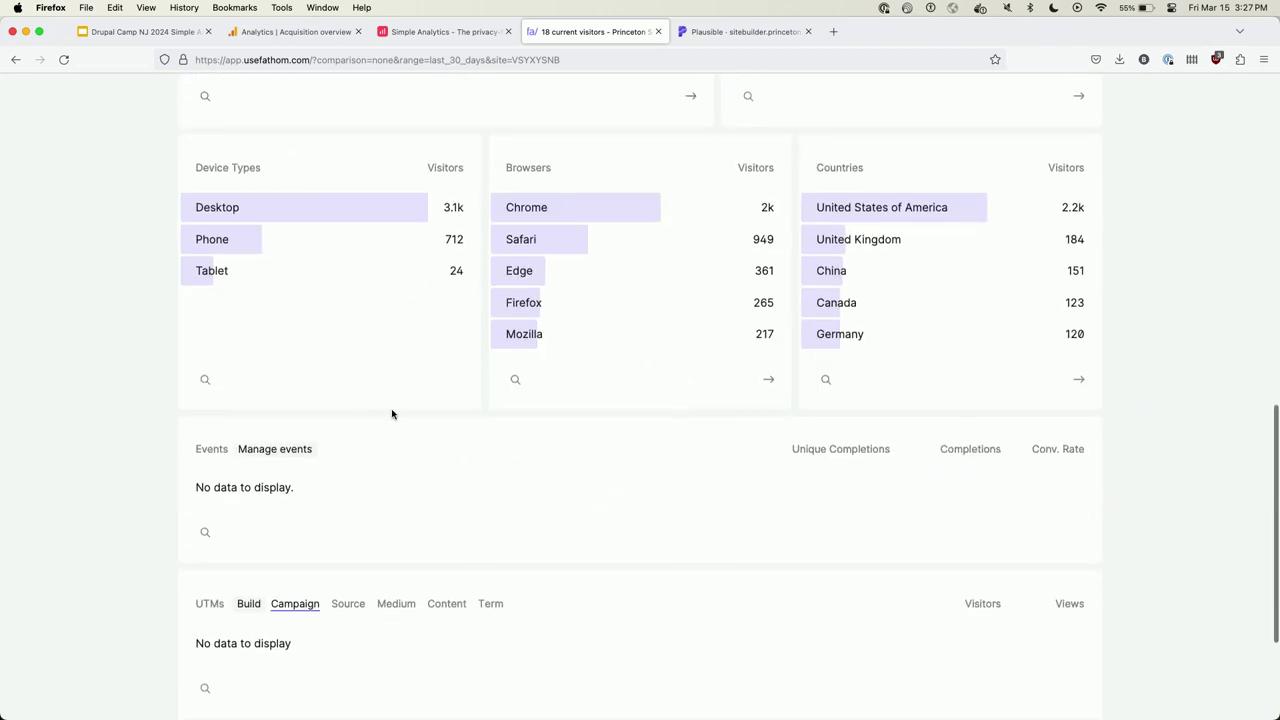
pyautogui.scroll(3, 340, 317)
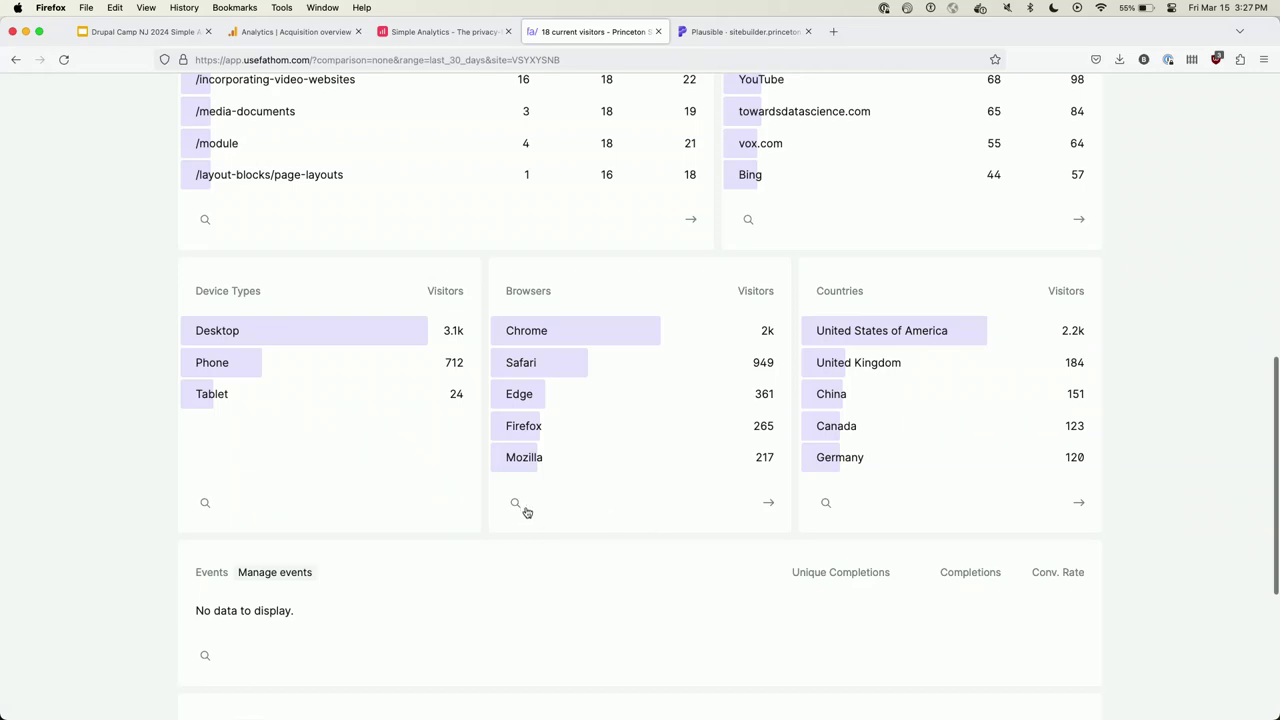
# Filter the Fathom dashboard to Chrome browser visitors and examine the filtered statistics.
pyautogui.click(518, 505)
pyautogui.click(540, 333)
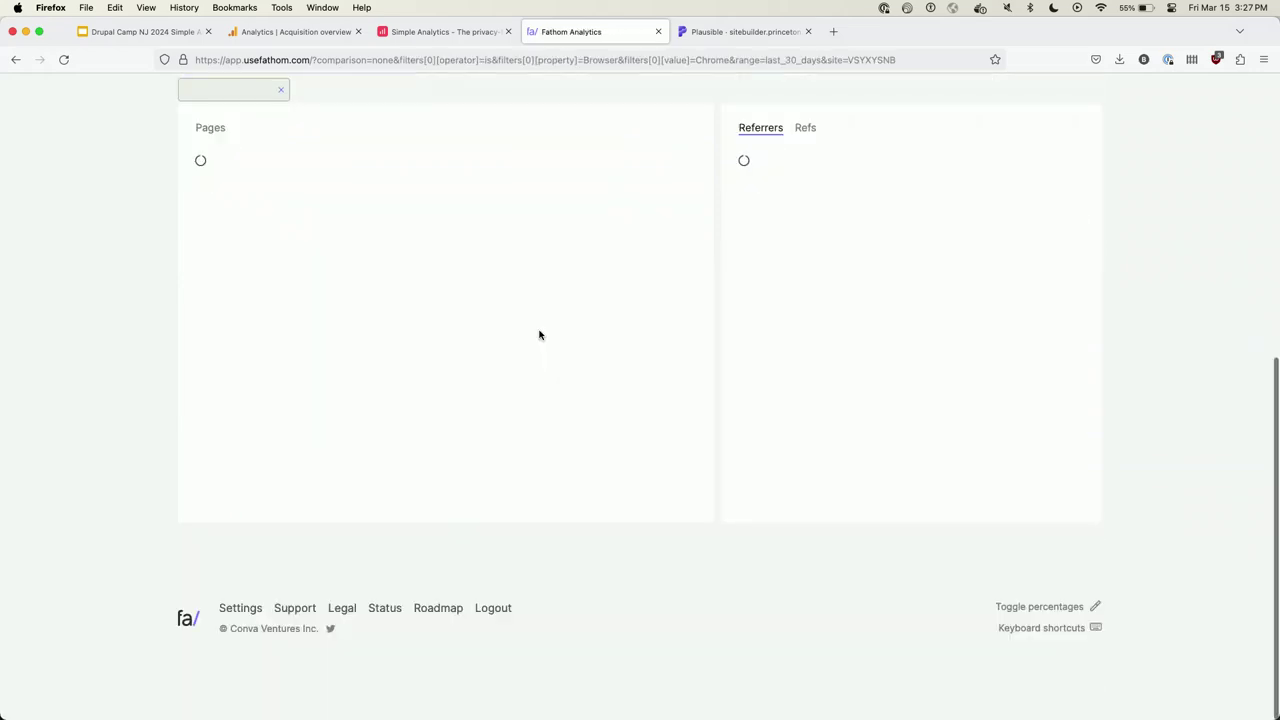
pyautogui.scroll(10, 477, 314)
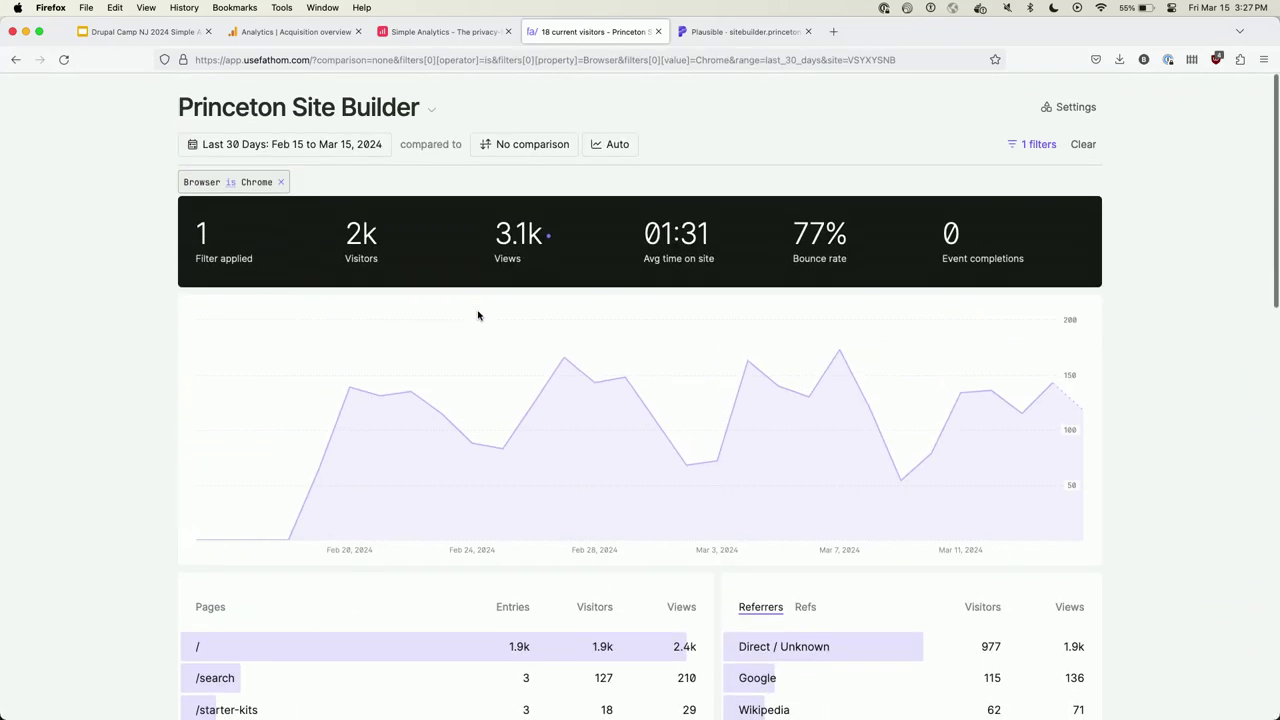
pyautogui.scroll(-5, 477, 314)
pyautogui.scroll(5, 477, 314)
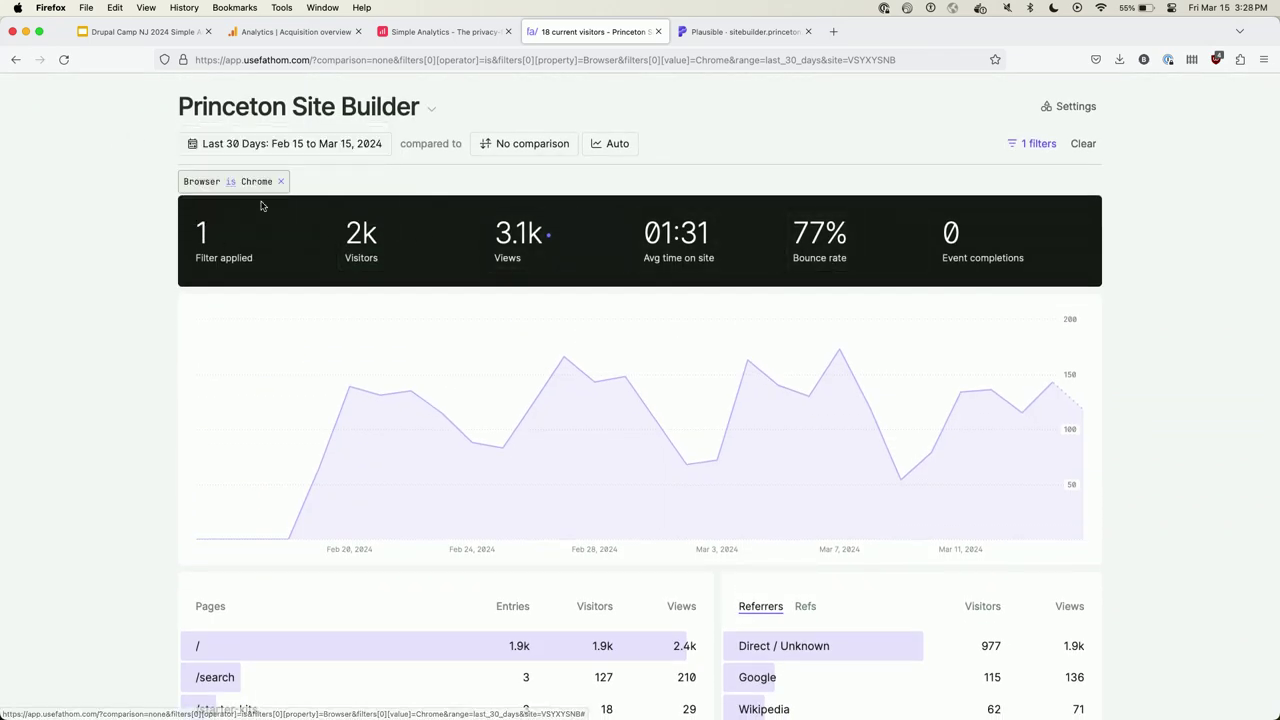
# Remove the Chrome browser filter and show the pages and referrers of people currently on the site.
pyautogui.click(280, 181)
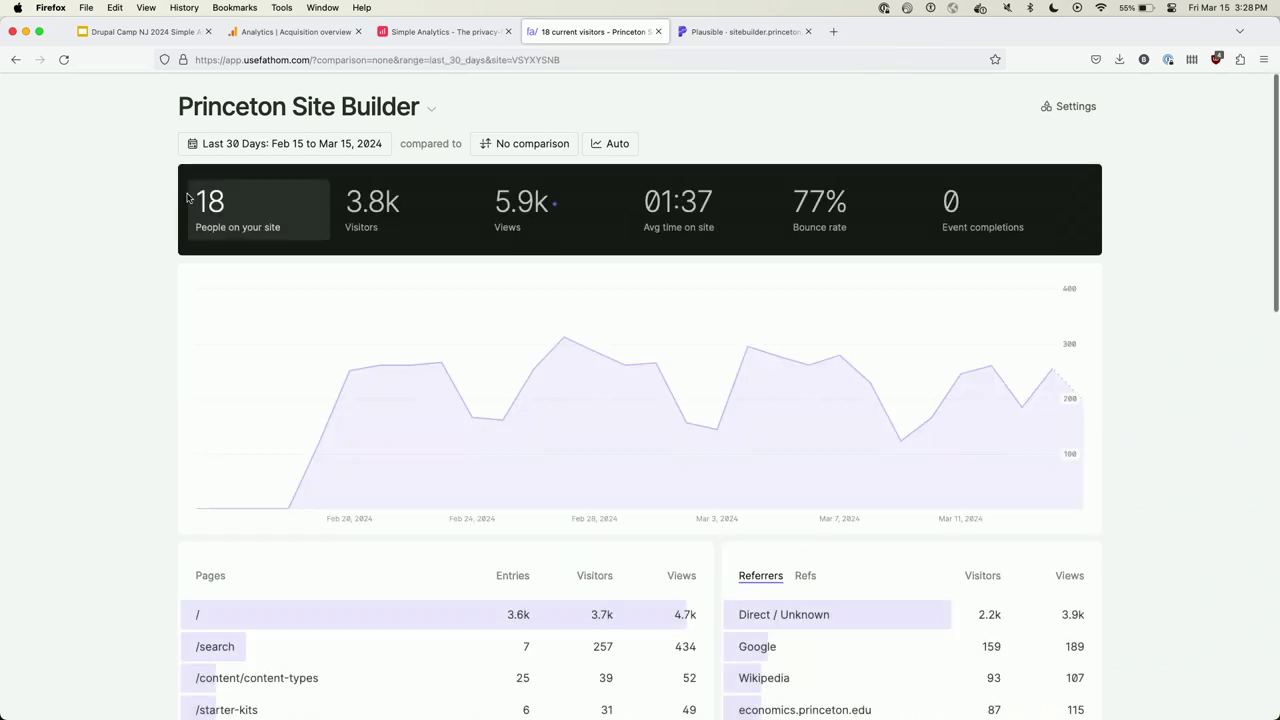
pyautogui.click(216, 203)
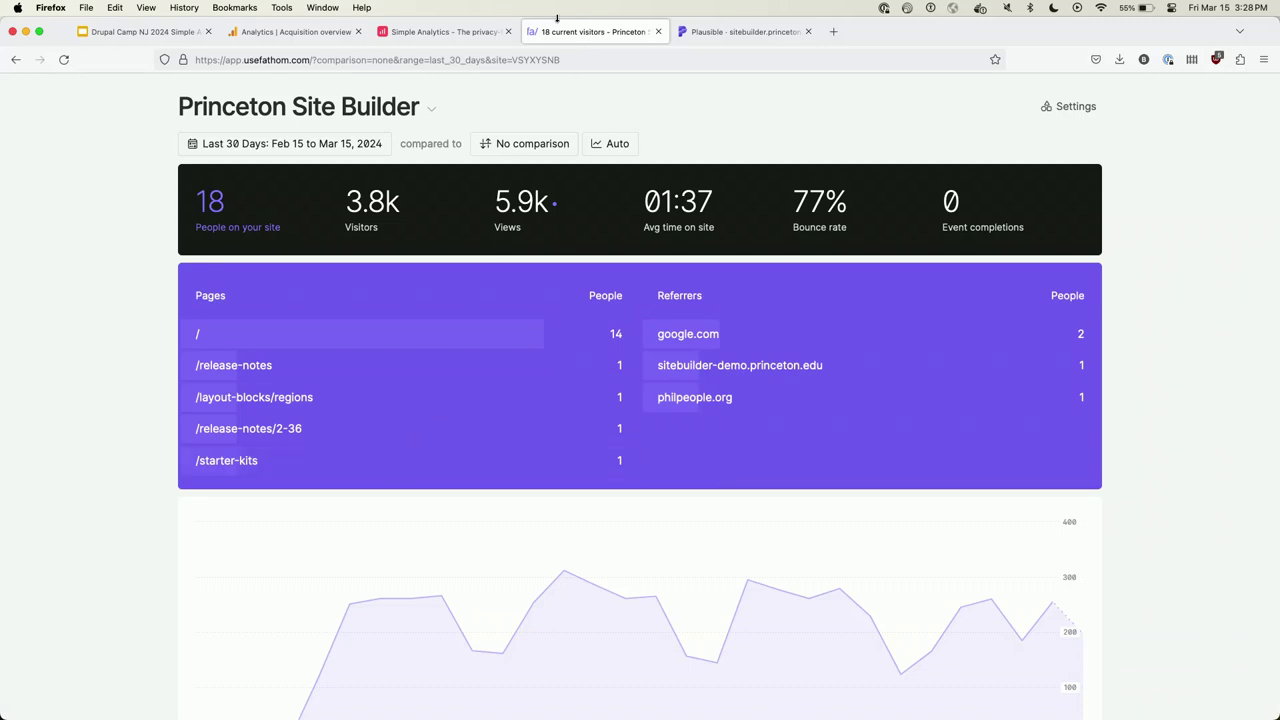
# Switch to the Simple Analytics dashboard for sitebuilder.princeton.edu, reload it, and set its reporting period to today.
pyautogui.click(444, 31)
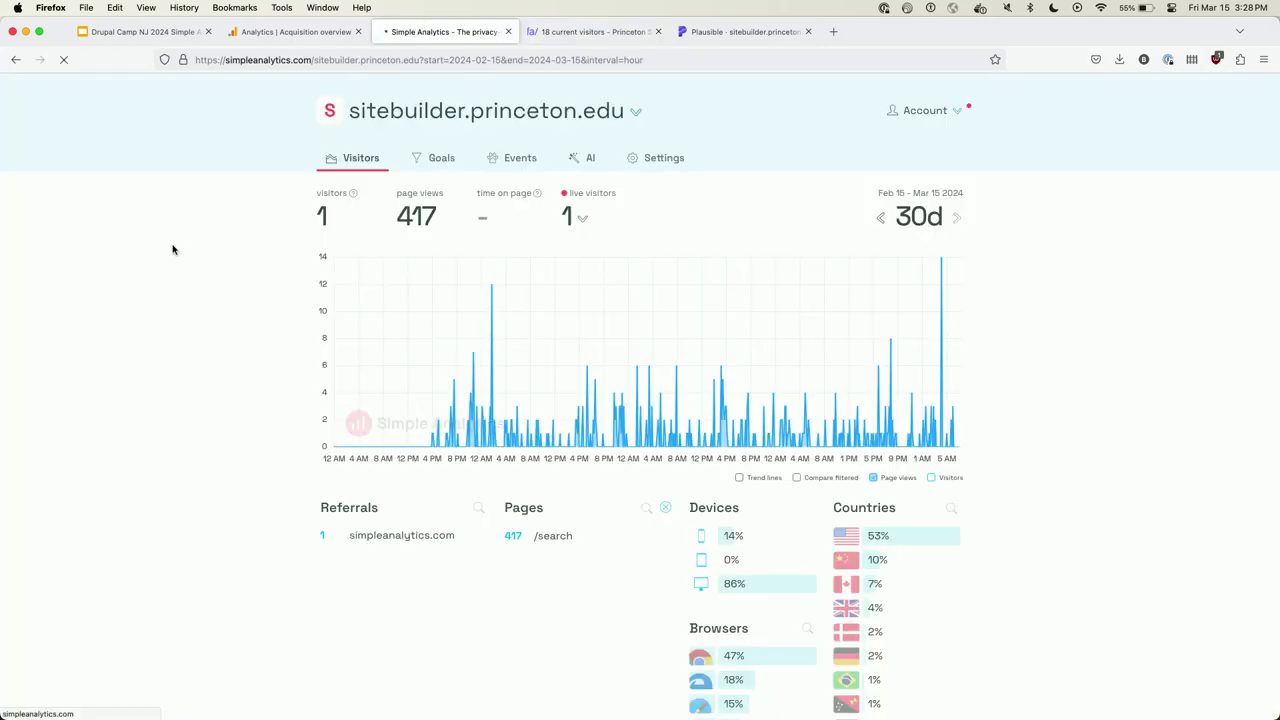
pyautogui.press('super+r')
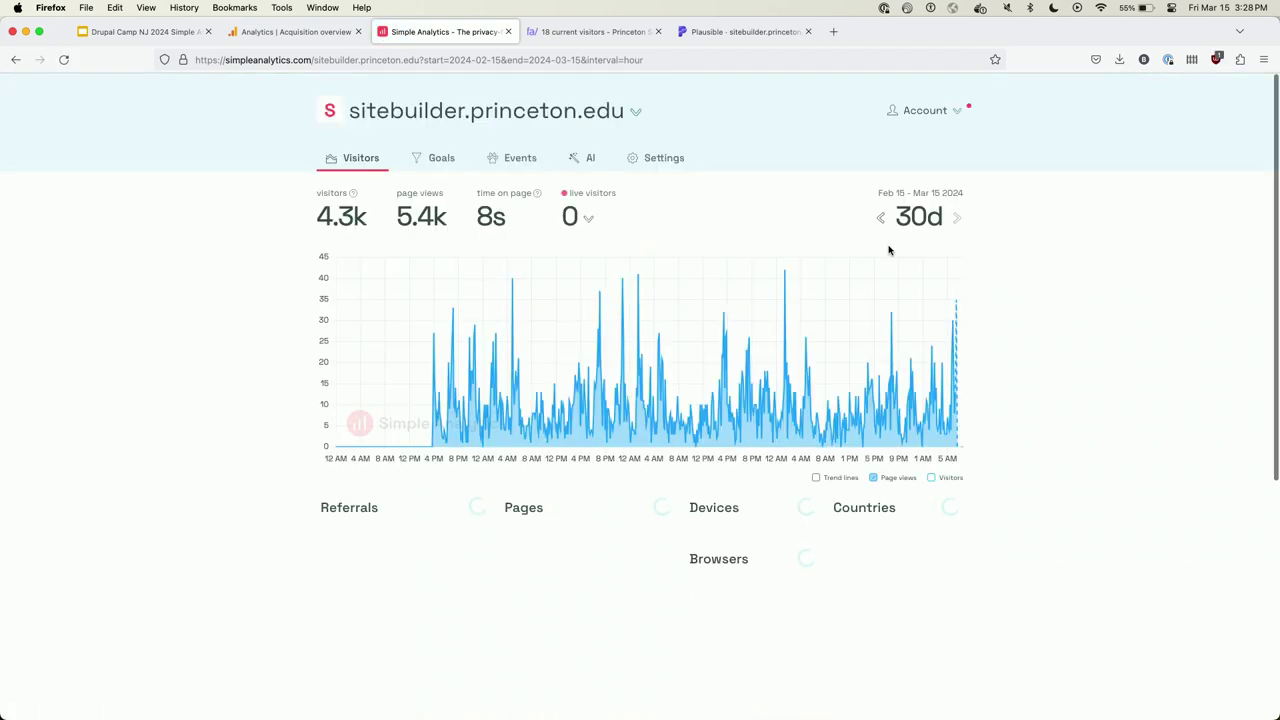
pyautogui.click(914, 222)
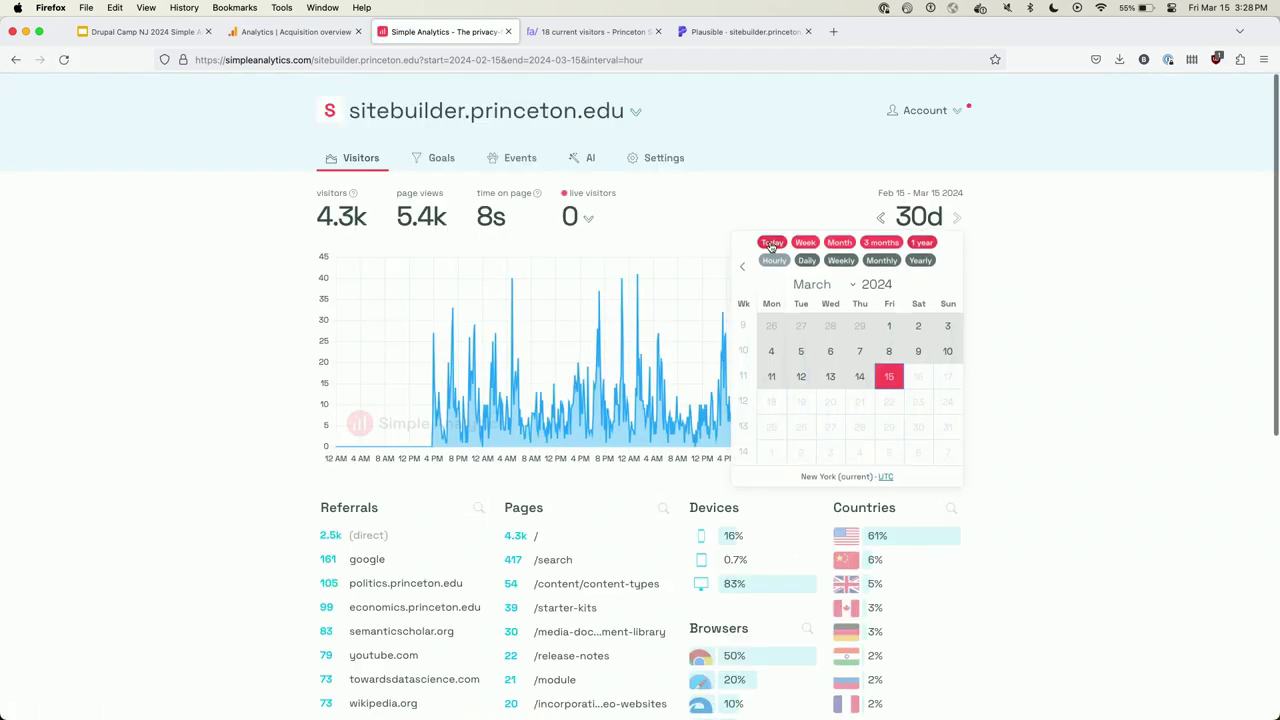
pyautogui.click(806, 260)
pyautogui.click(956, 219)
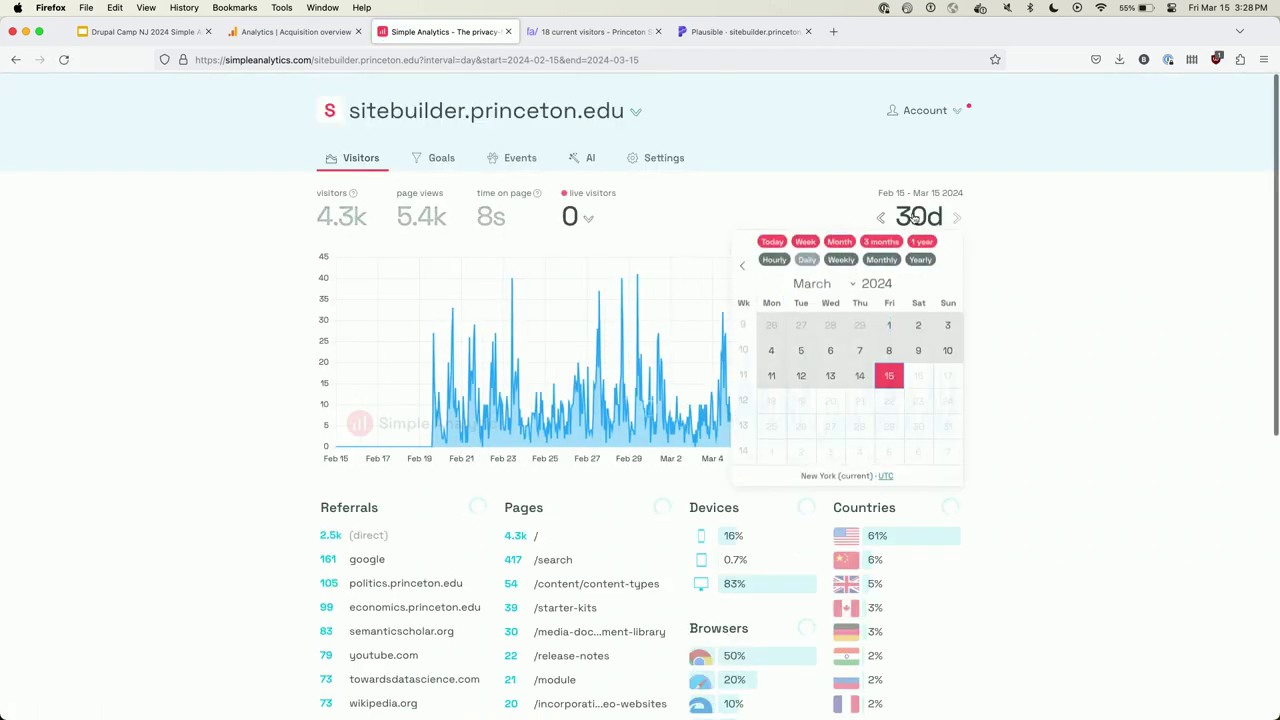
pyautogui.click(766, 249)
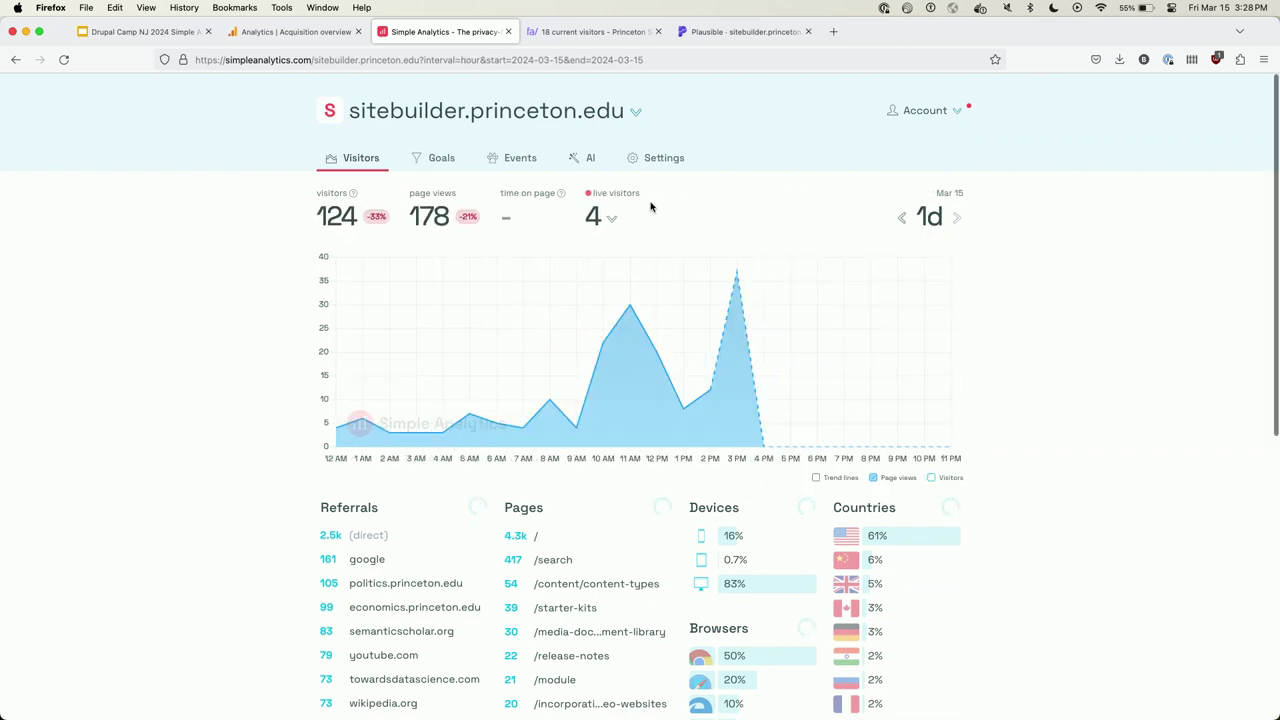
# Inspect the live visitors' page views in Simple Analytics, then compare them with the current visitors shown in Fathom.
pyautogui.click(611, 220)
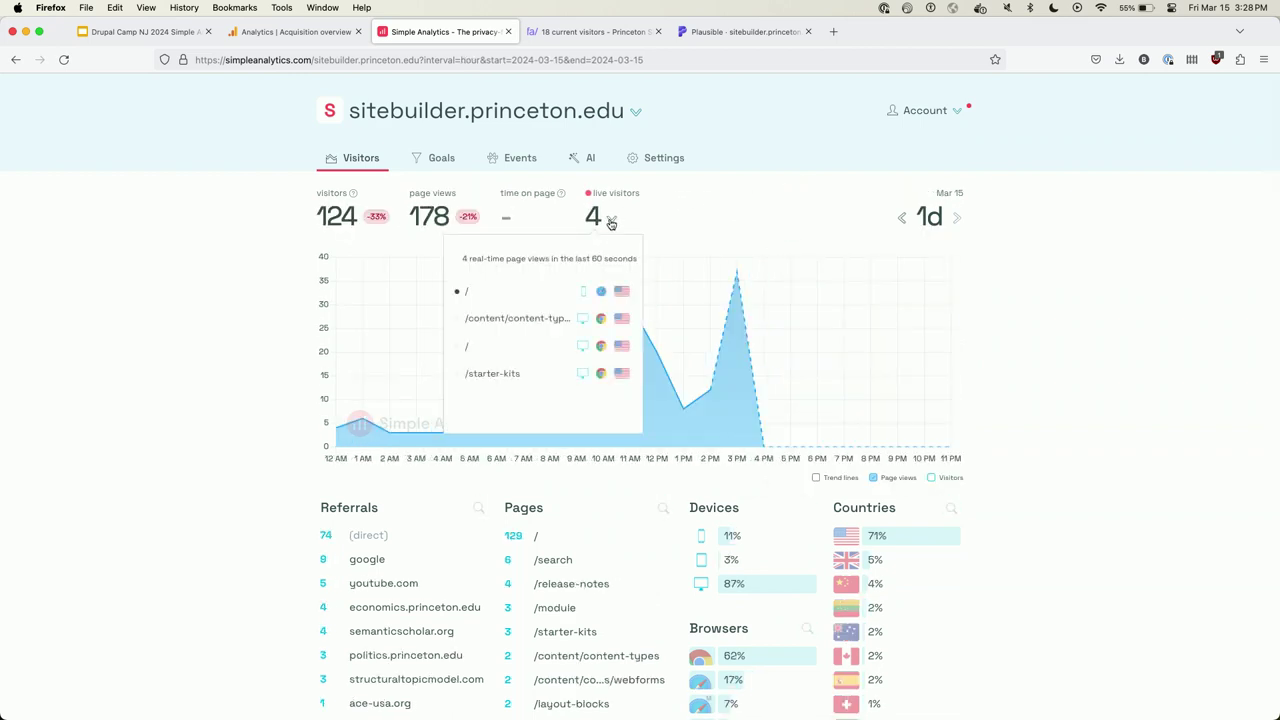
pyautogui.click(611, 221)
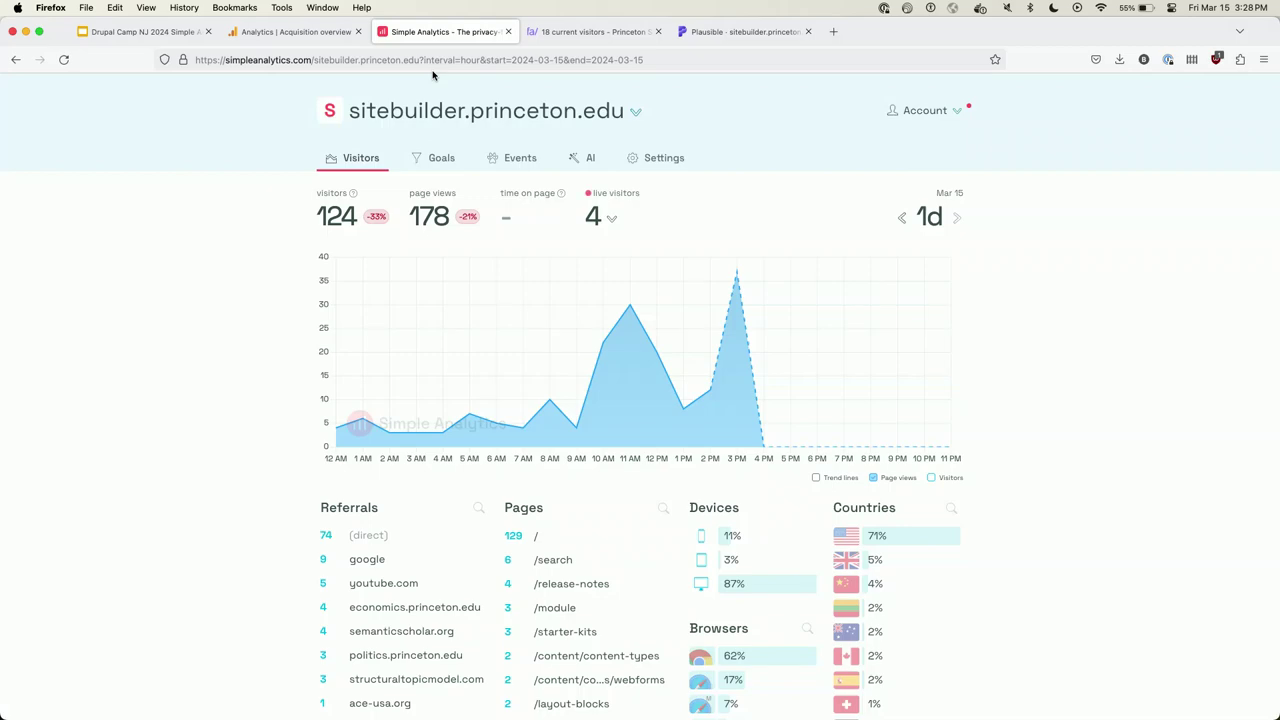
pyautogui.click(553, 36)
pyautogui.click(425, 38)
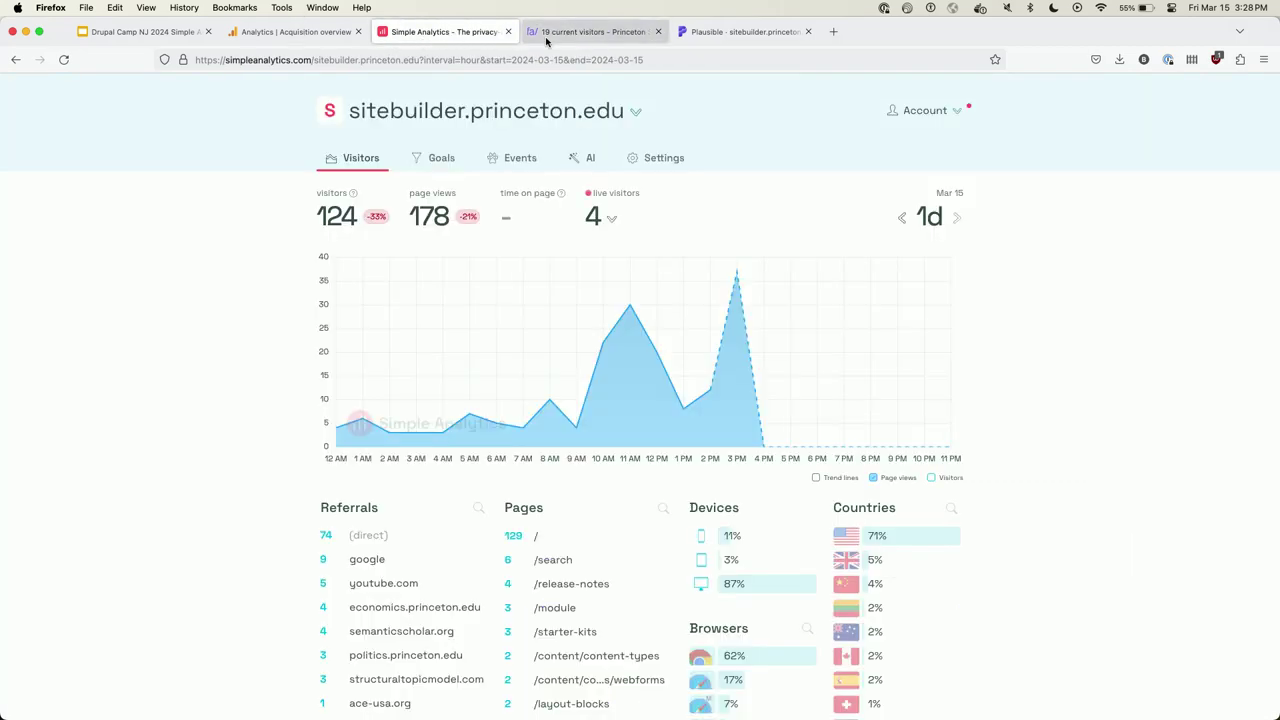
pyautogui.click(594, 33)
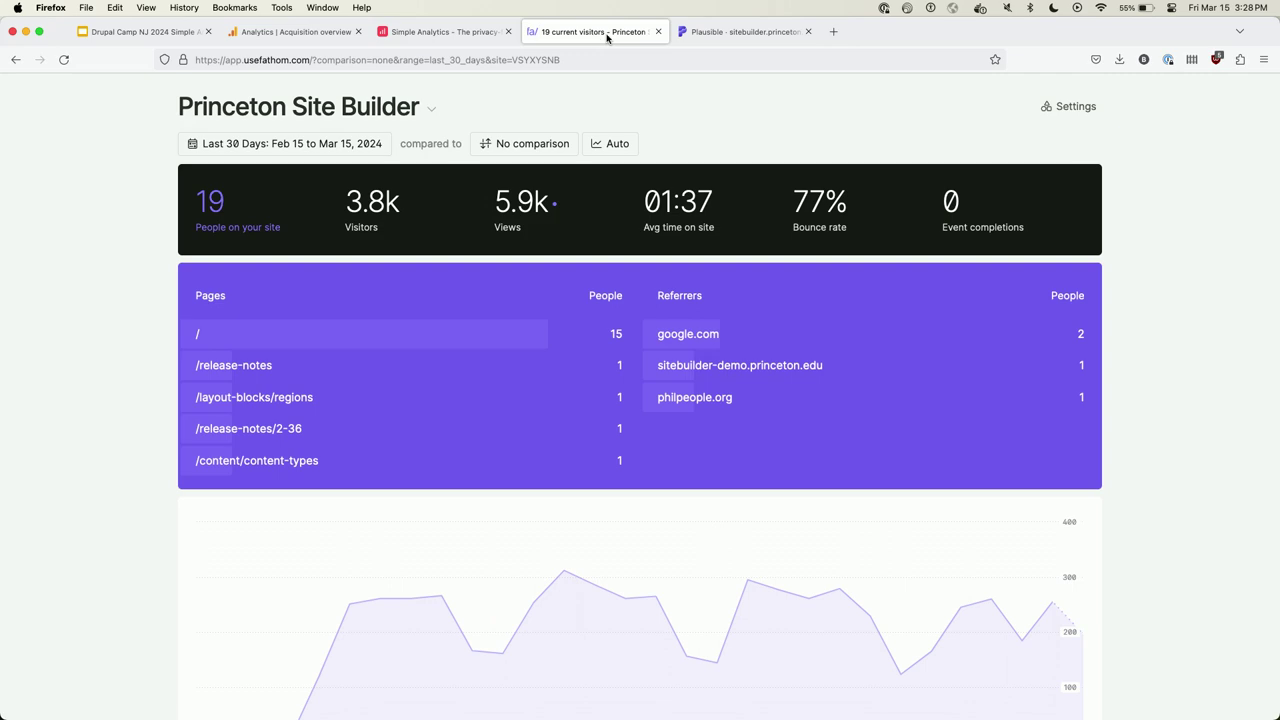
# Return to the Drupal Camp presentation and advance from the Fathom Analytics slide to the Plausible slide.
pyautogui.click(137, 34)
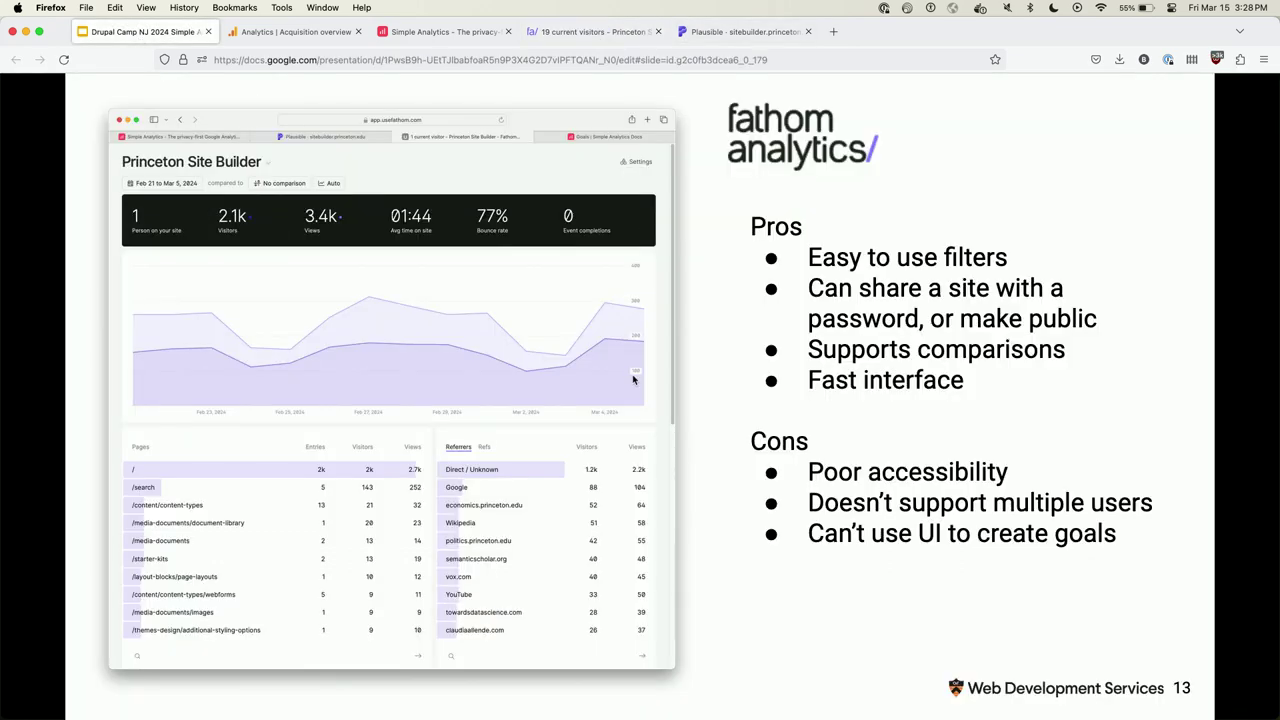
pyautogui.press('Right')
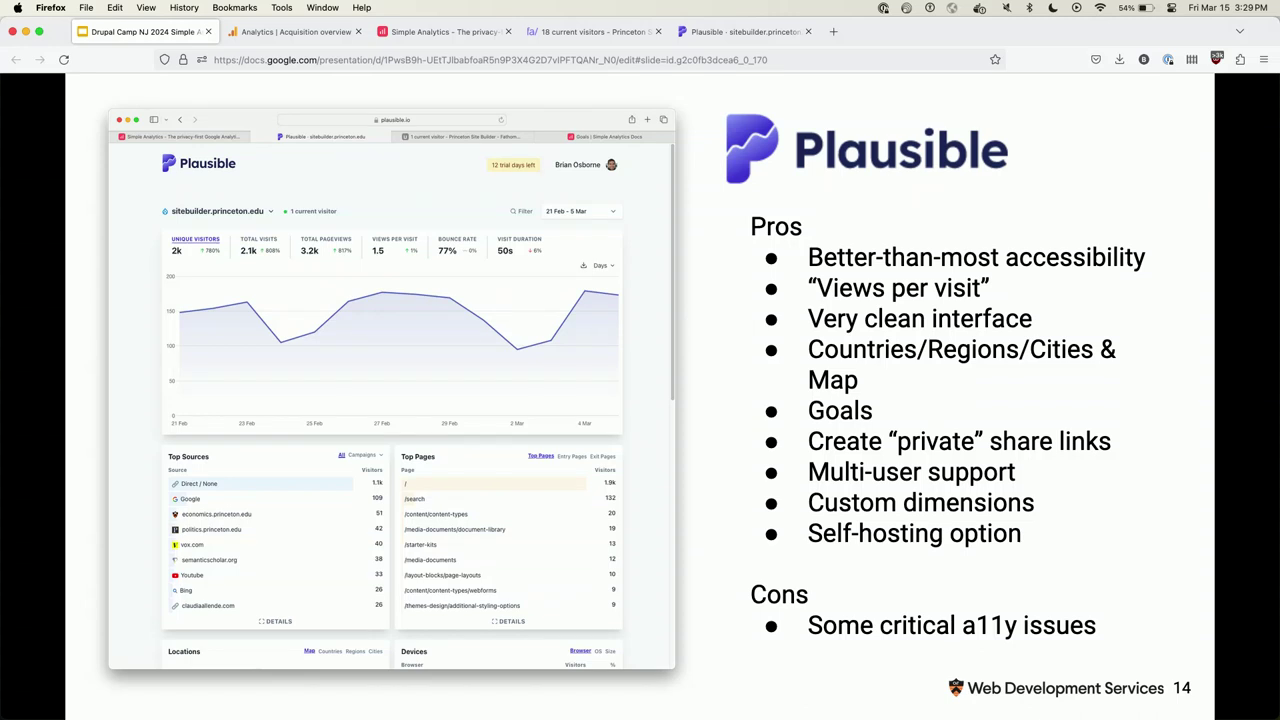
# Switch to the Plausible dashboard and compare its layout with the Simple Analytics dashboard.
pyautogui.click(745, 31)
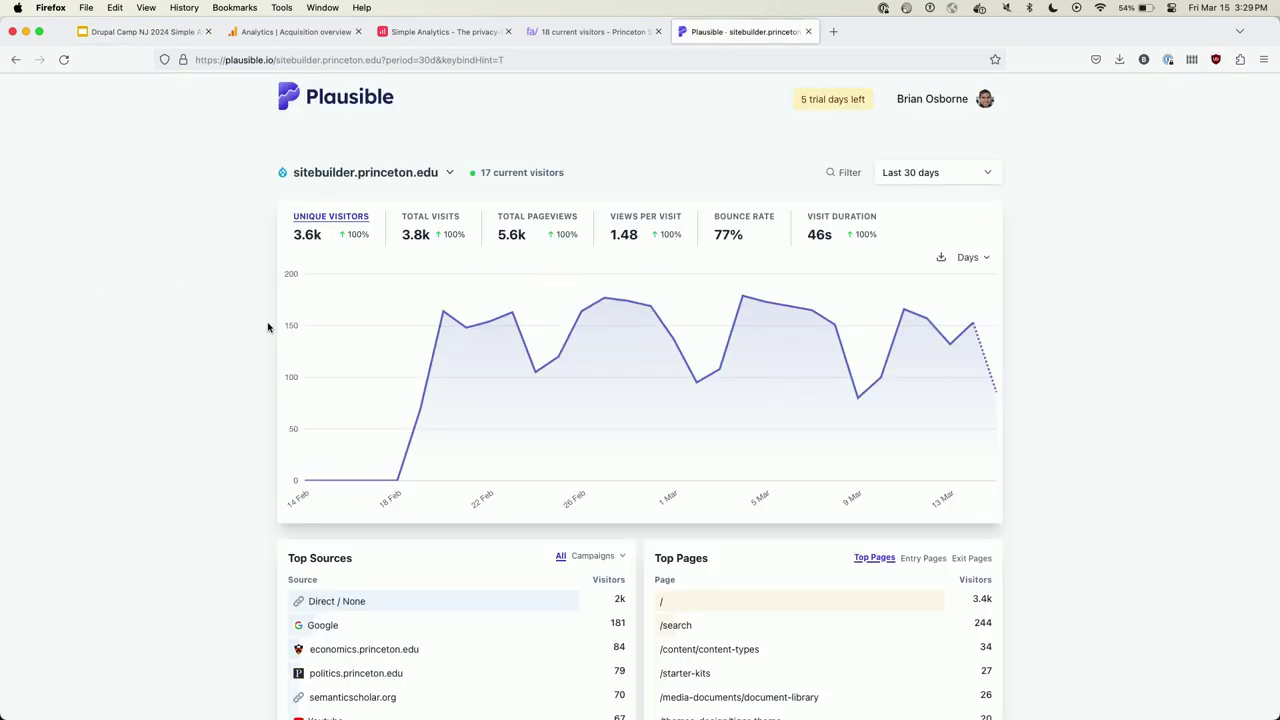
pyautogui.scroll(-2, 268, 327)
pyautogui.scroll(2, 268, 327)
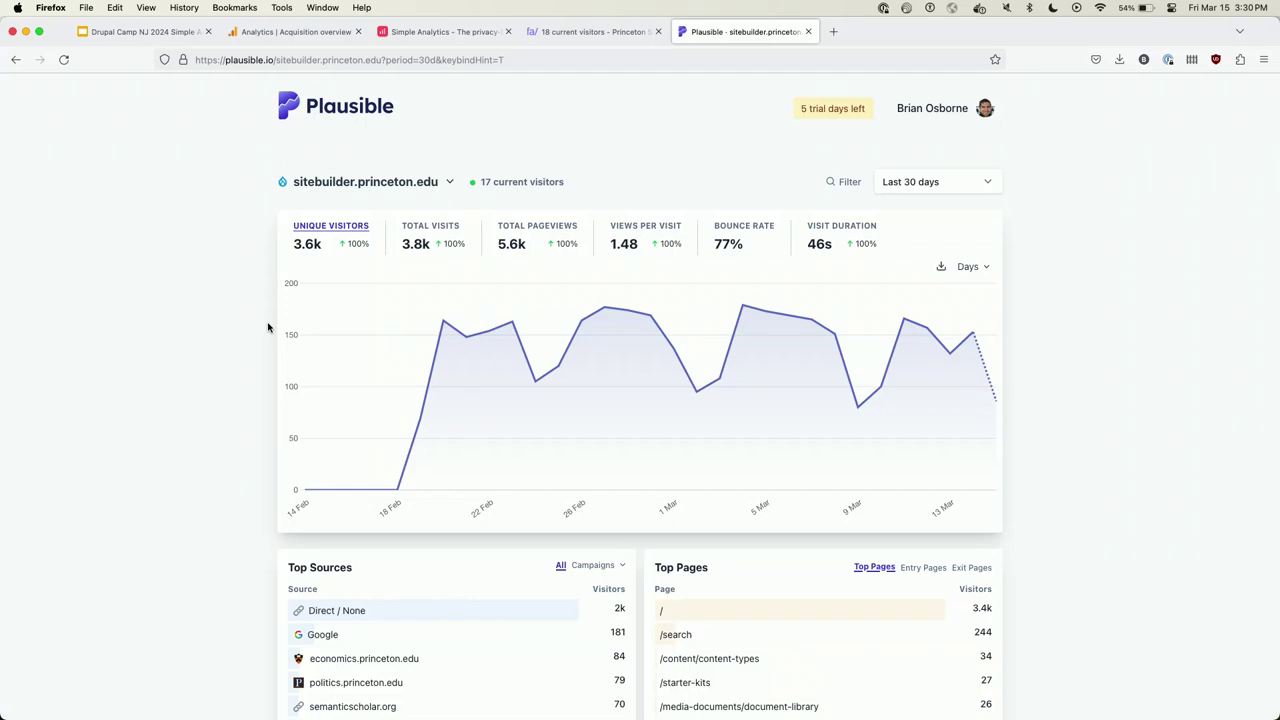
pyautogui.press('super+3')
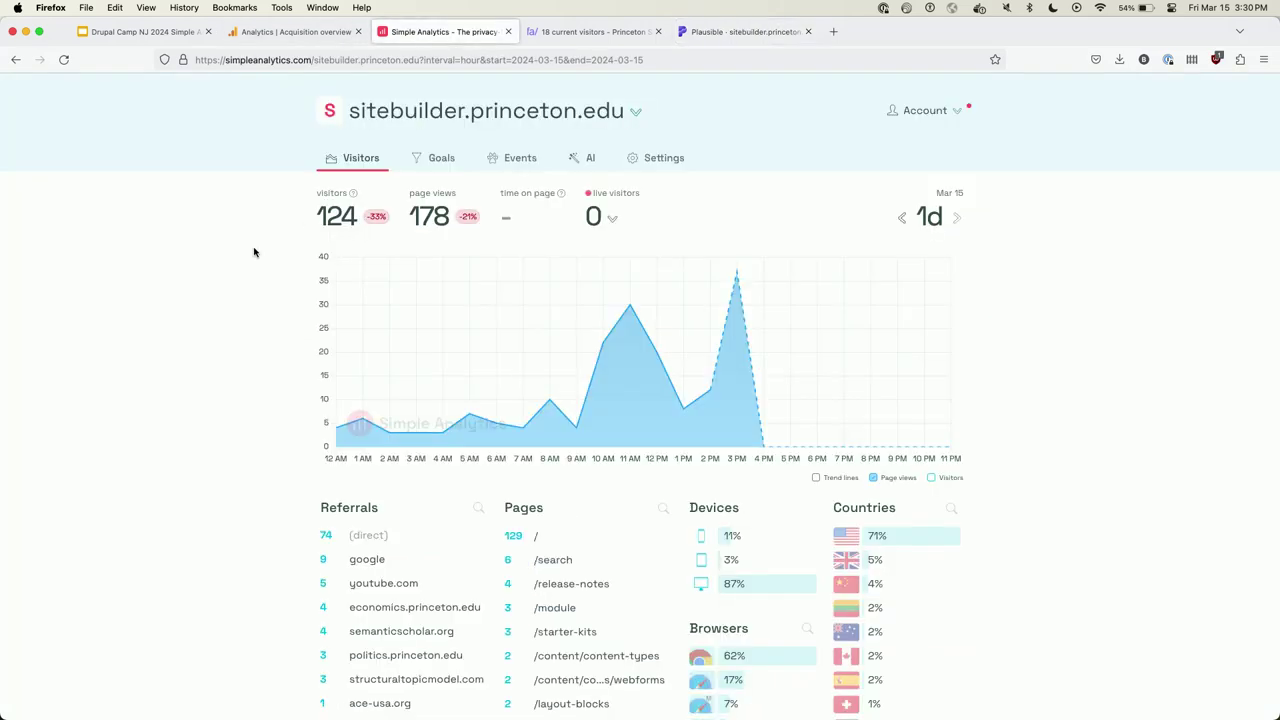
pyautogui.scroll(-5, 254, 252)
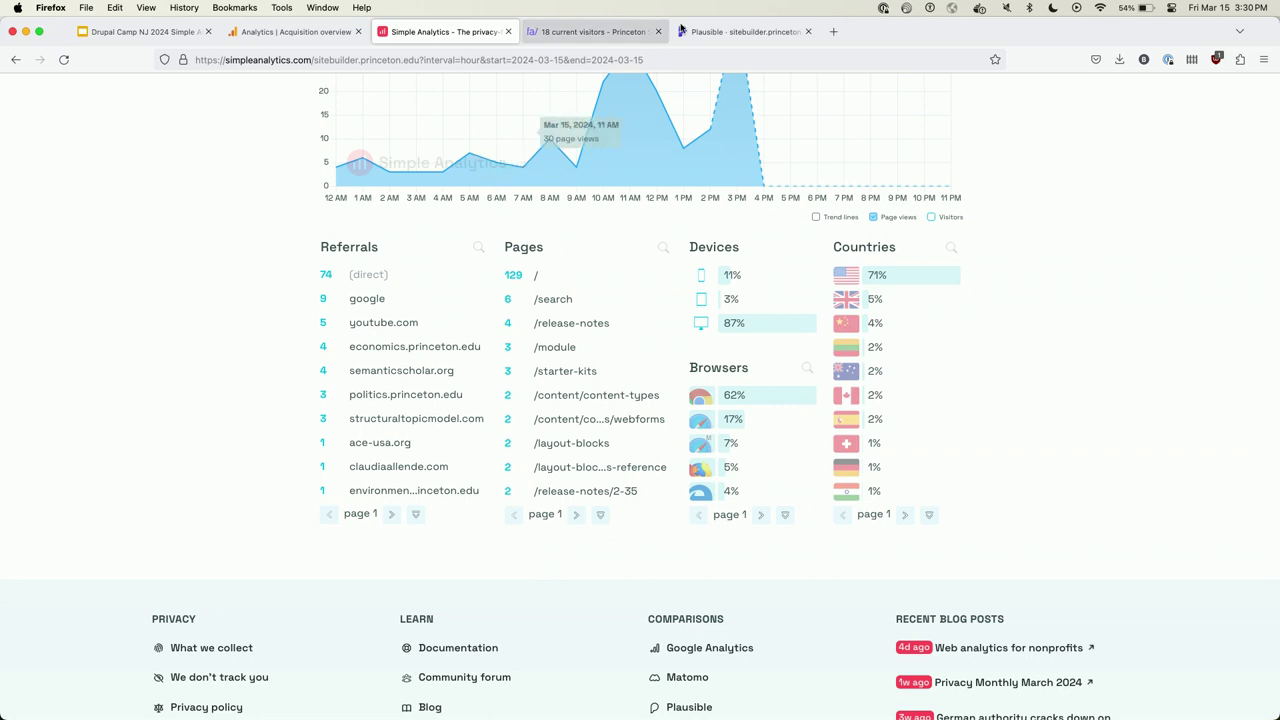
pyautogui.press('super+5')
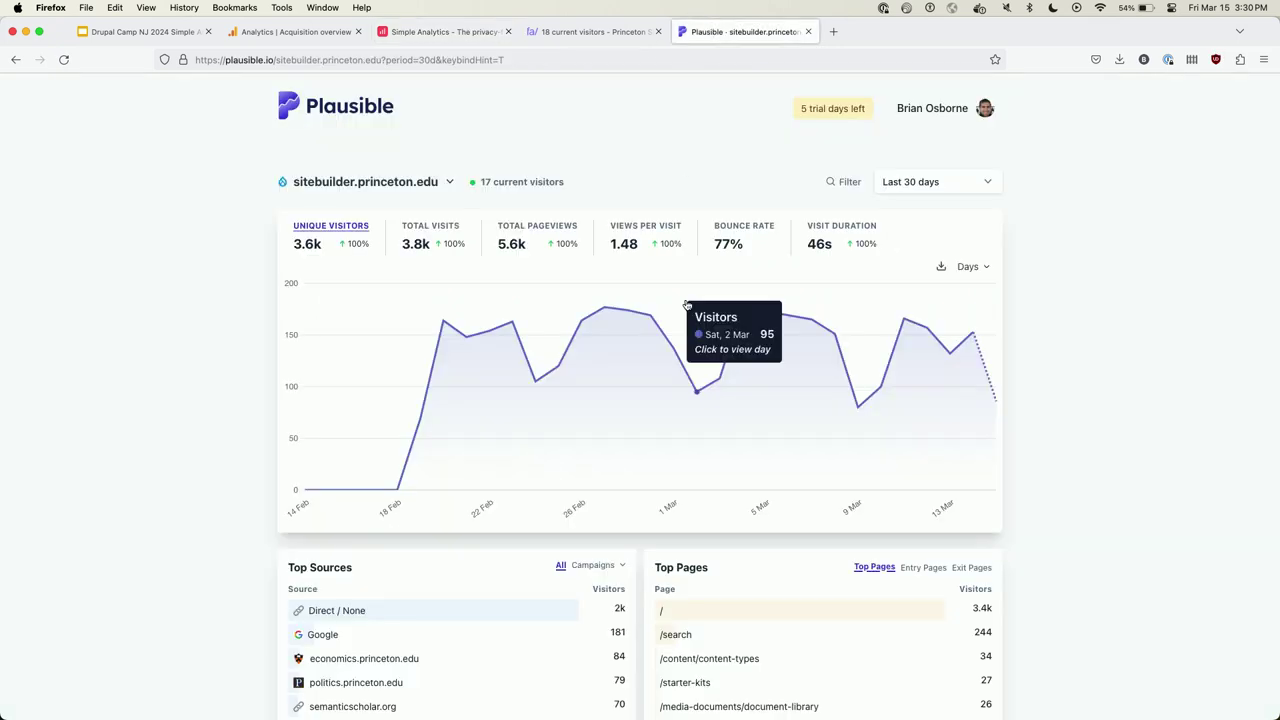
# Compare the Plausible statistics against the previous period and set the date range to the last 7 days.
pyautogui.click(894, 186)
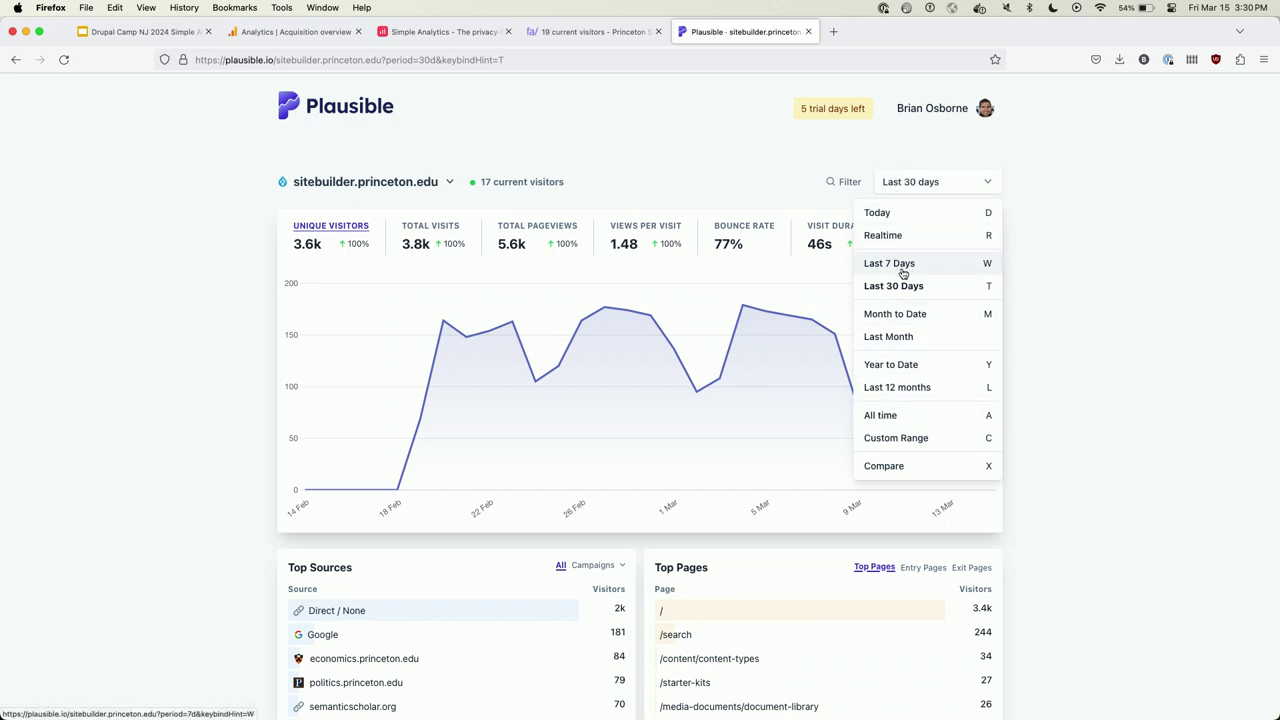
pyautogui.click(894, 440)
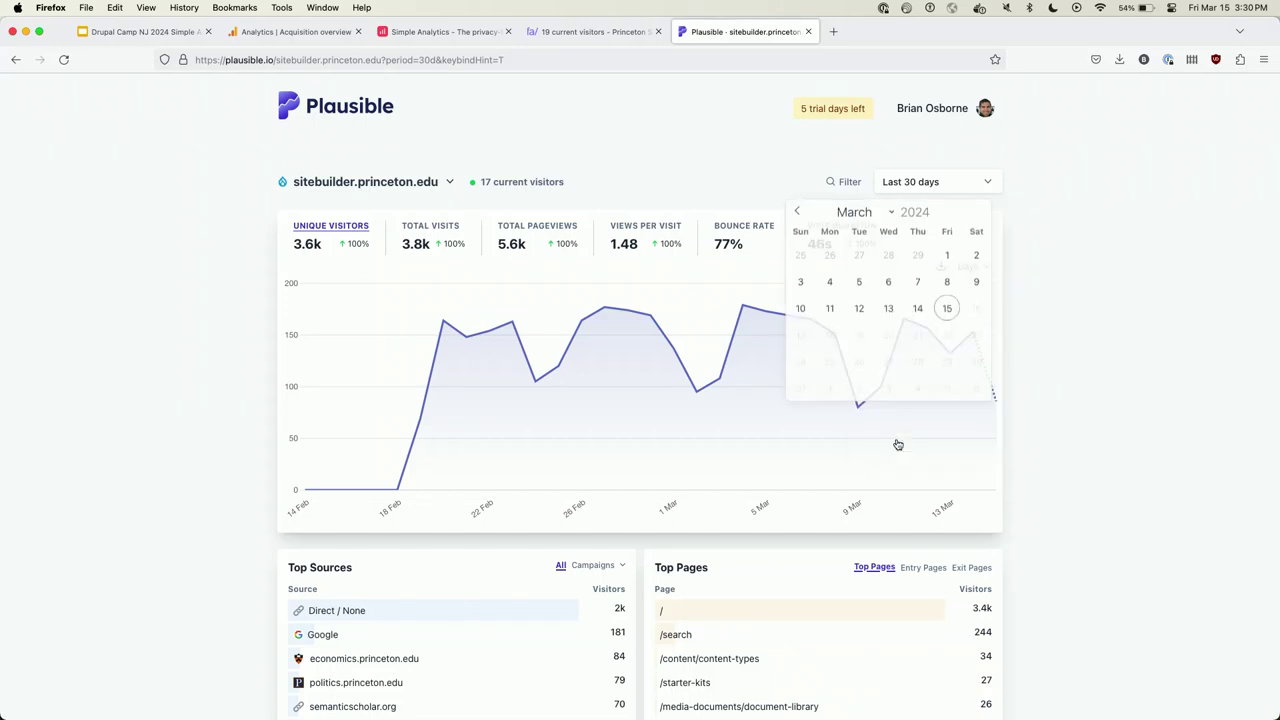
pyautogui.click(905, 182)
pyautogui.click(910, 467)
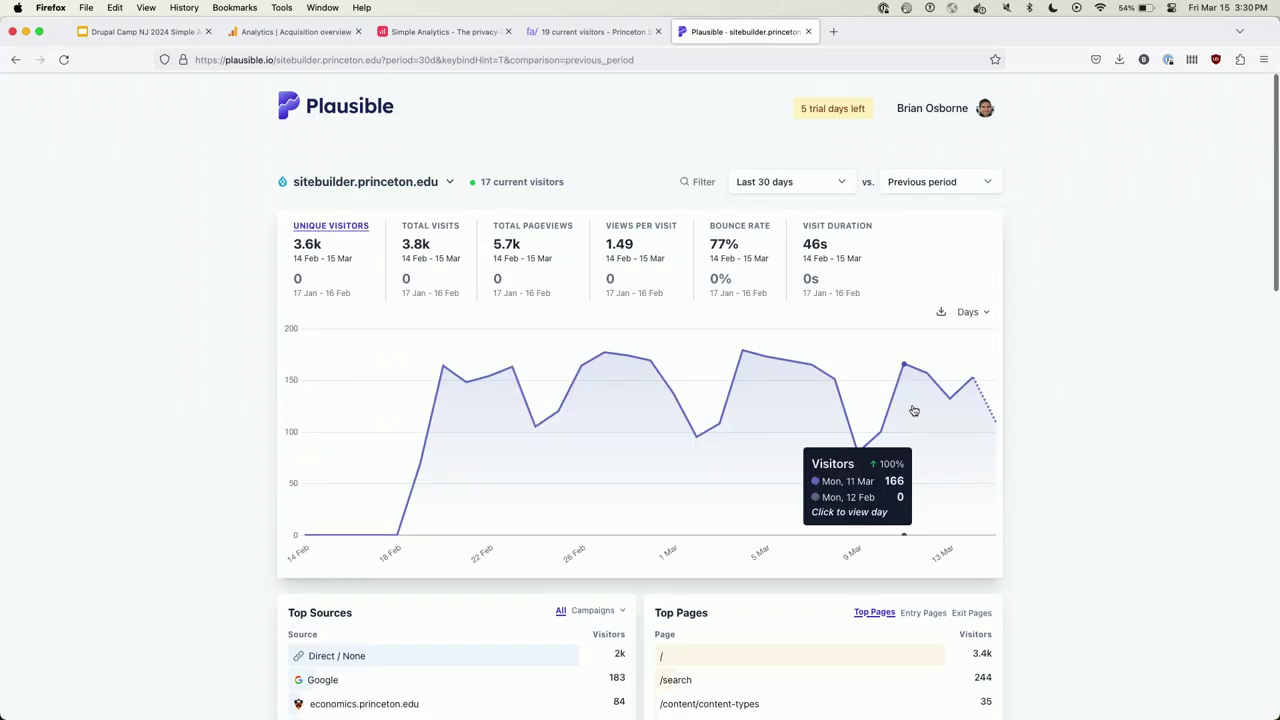
pyautogui.click(800, 181)
pyautogui.click(831, 263)
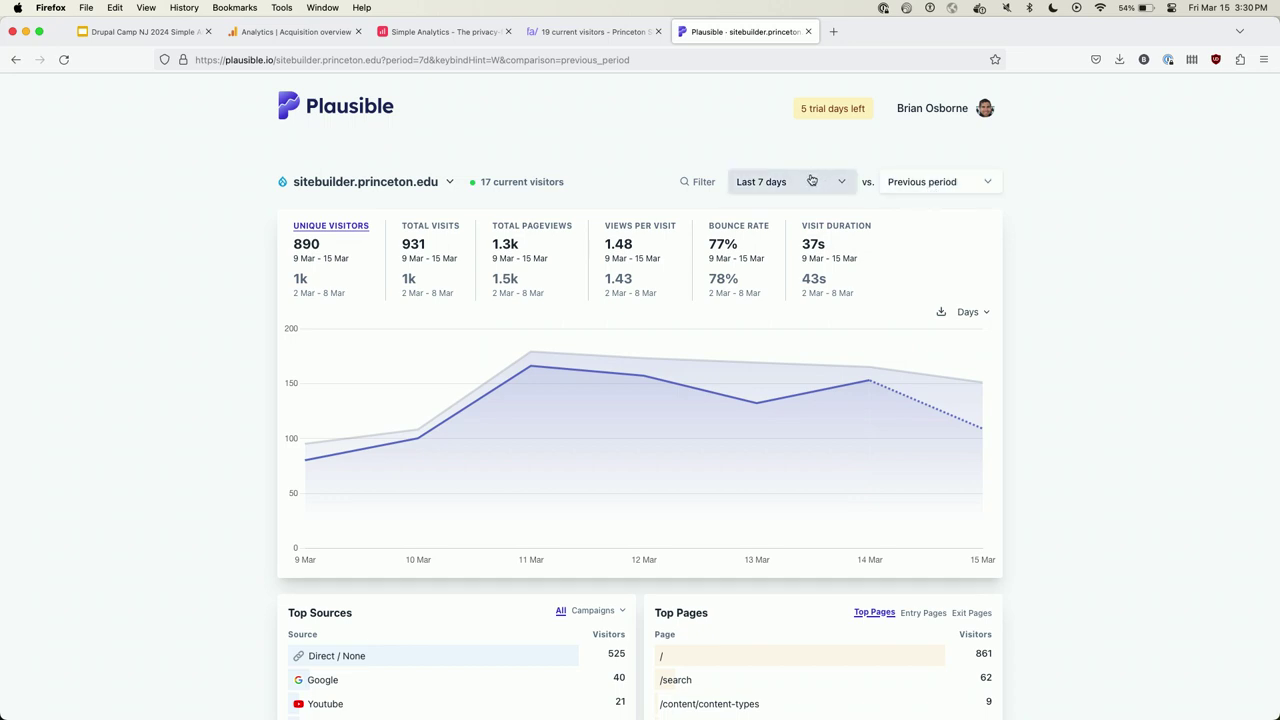
# Examine Plausible's period comparison chart, then its top sources, top pages, cities, operating systems and goal conversions.
pyautogui.moveTo(421, 274)
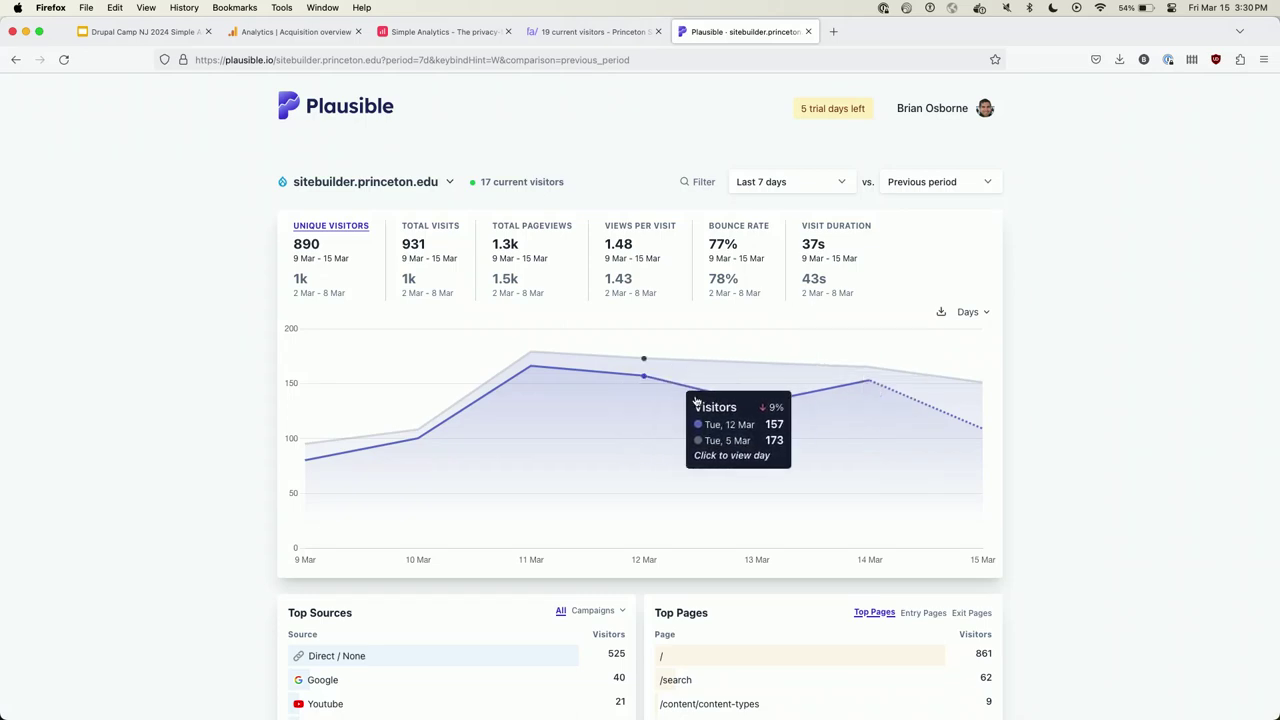
pyautogui.moveTo(773, 385)
pyautogui.scroll(-7, 773, 385)
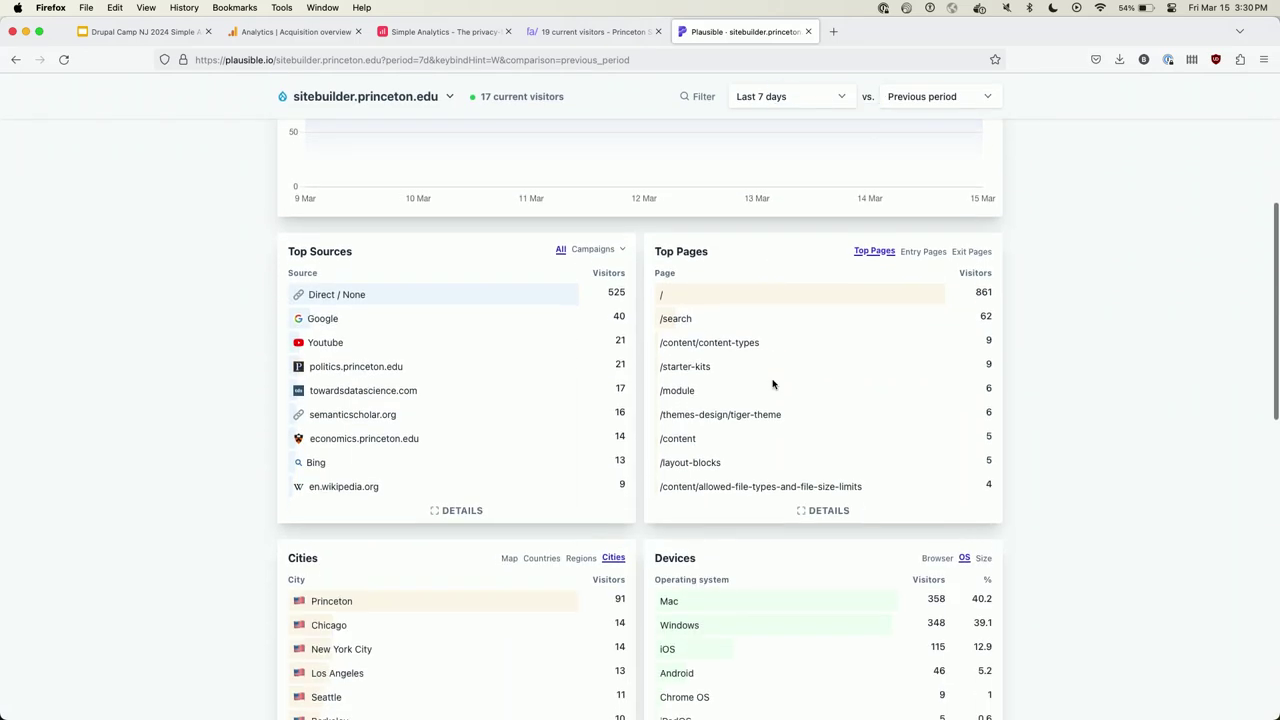
pyautogui.scroll(-2, 849, 289)
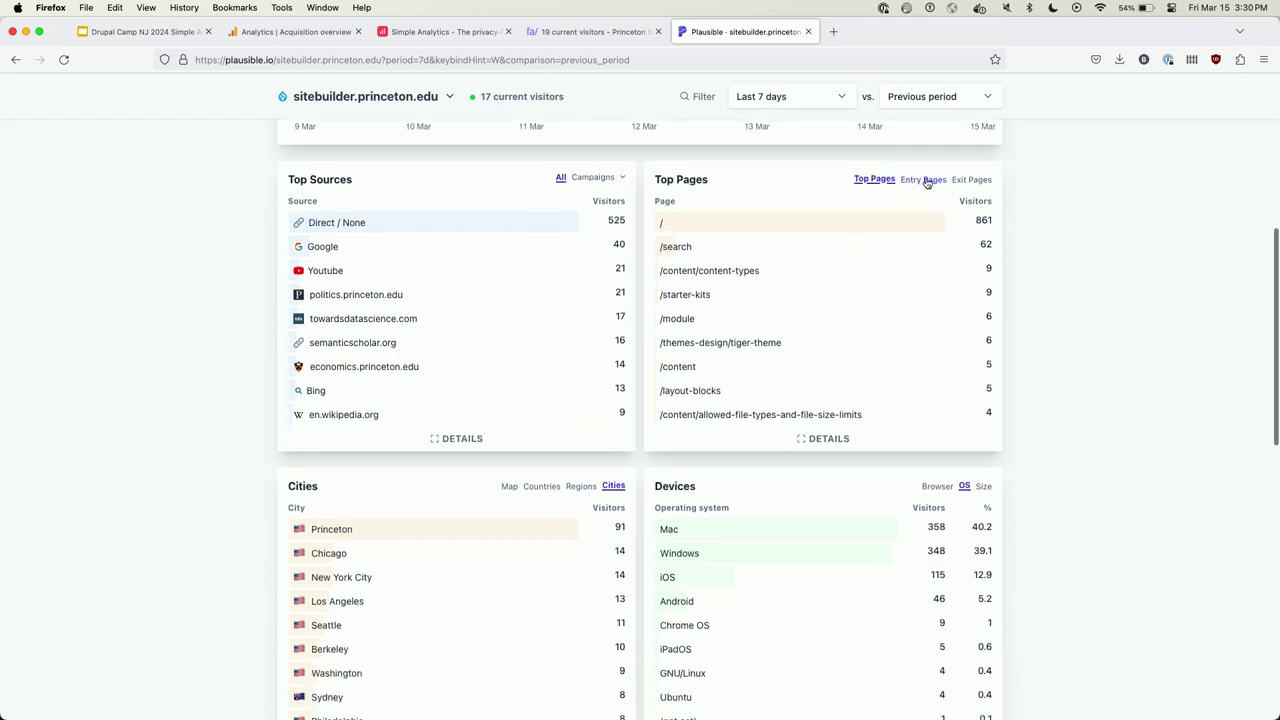
pyautogui.scroll(-4, 926, 181)
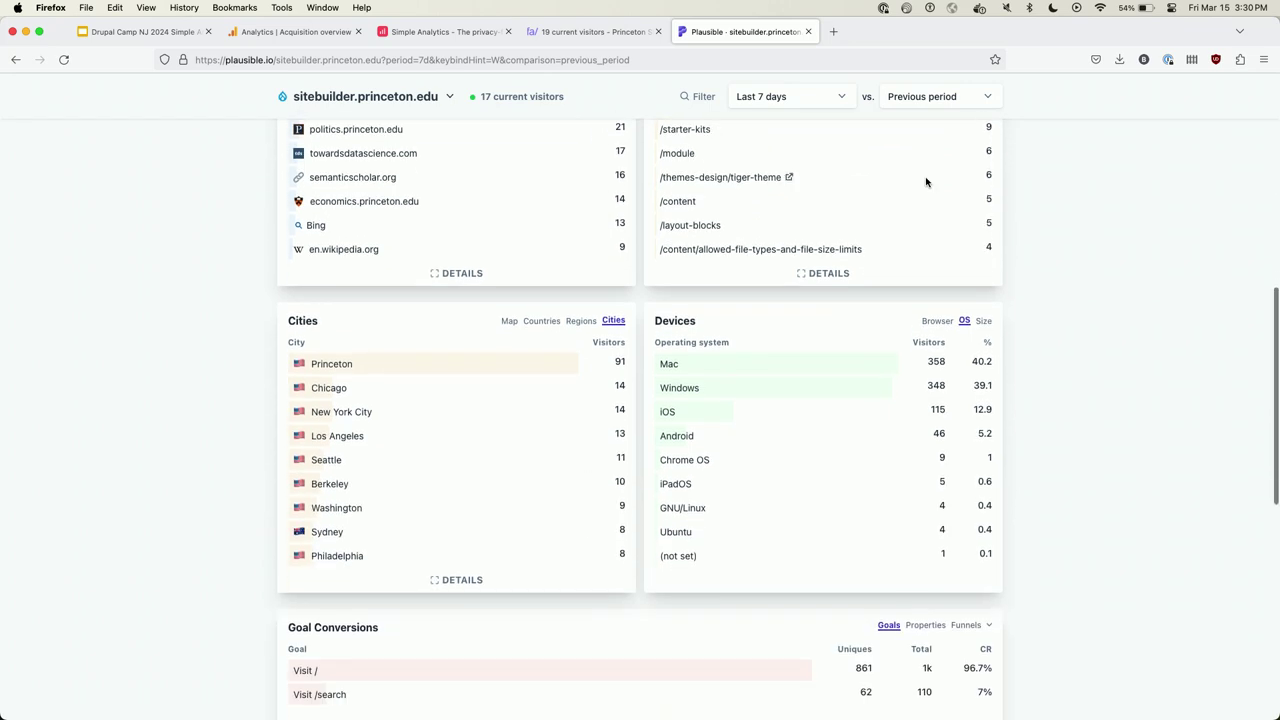
pyautogui.scroll(-2, 926, 181)
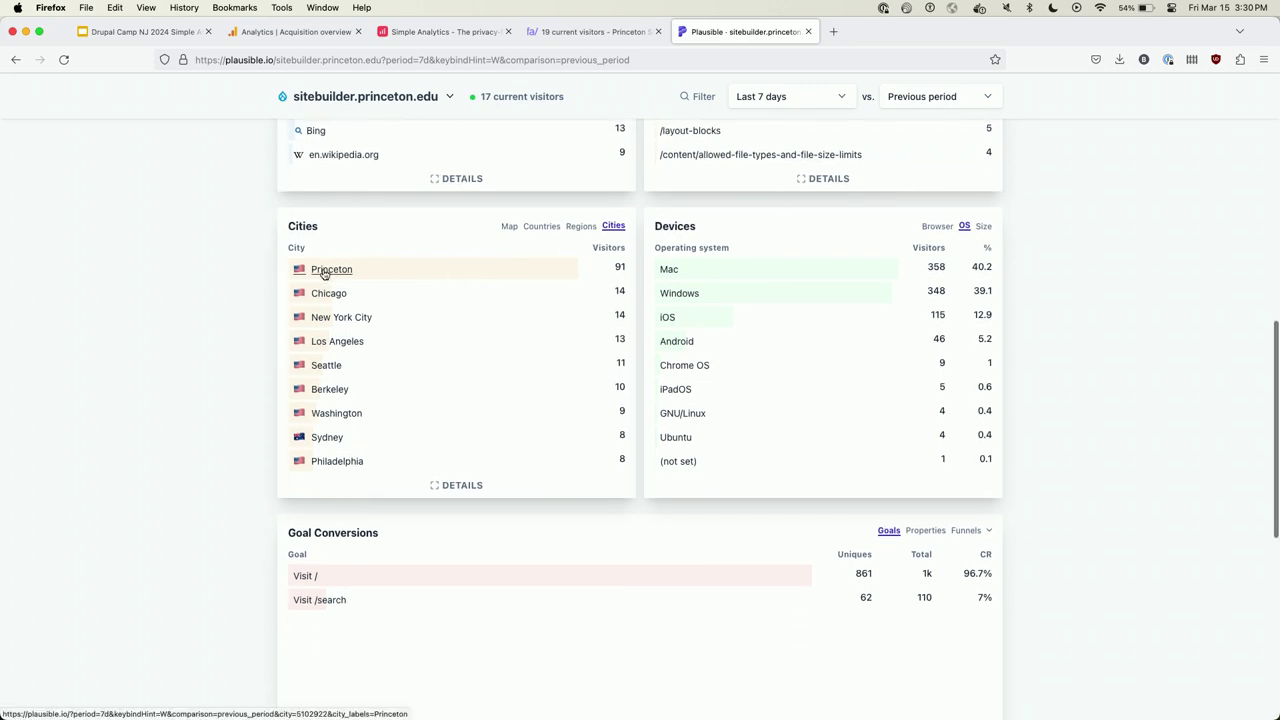
# Check Plausible's goal conversions and open the realtime view of current visitors on sitebuilder.princeton.edu.
pyautogui.scroll(-5, 324, 273)
pyautogui.scroll(10, 324, 274)
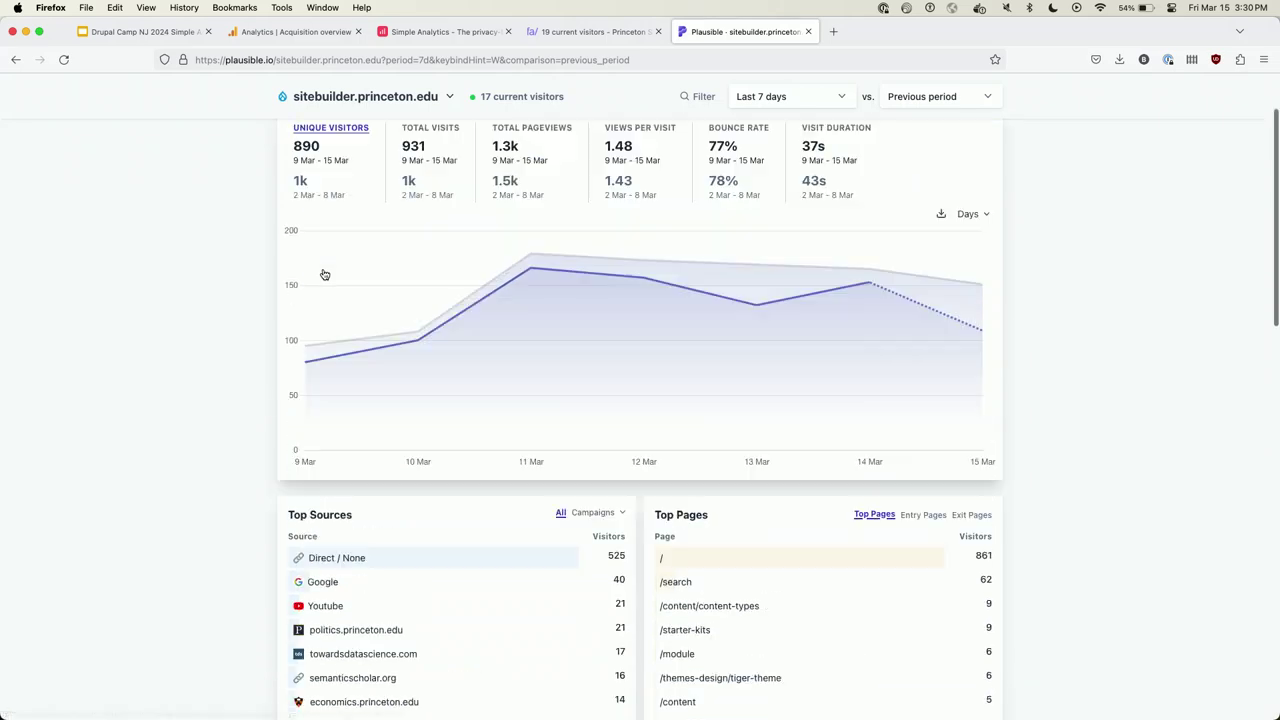
pyautogui.scroll(2, 324, 273)
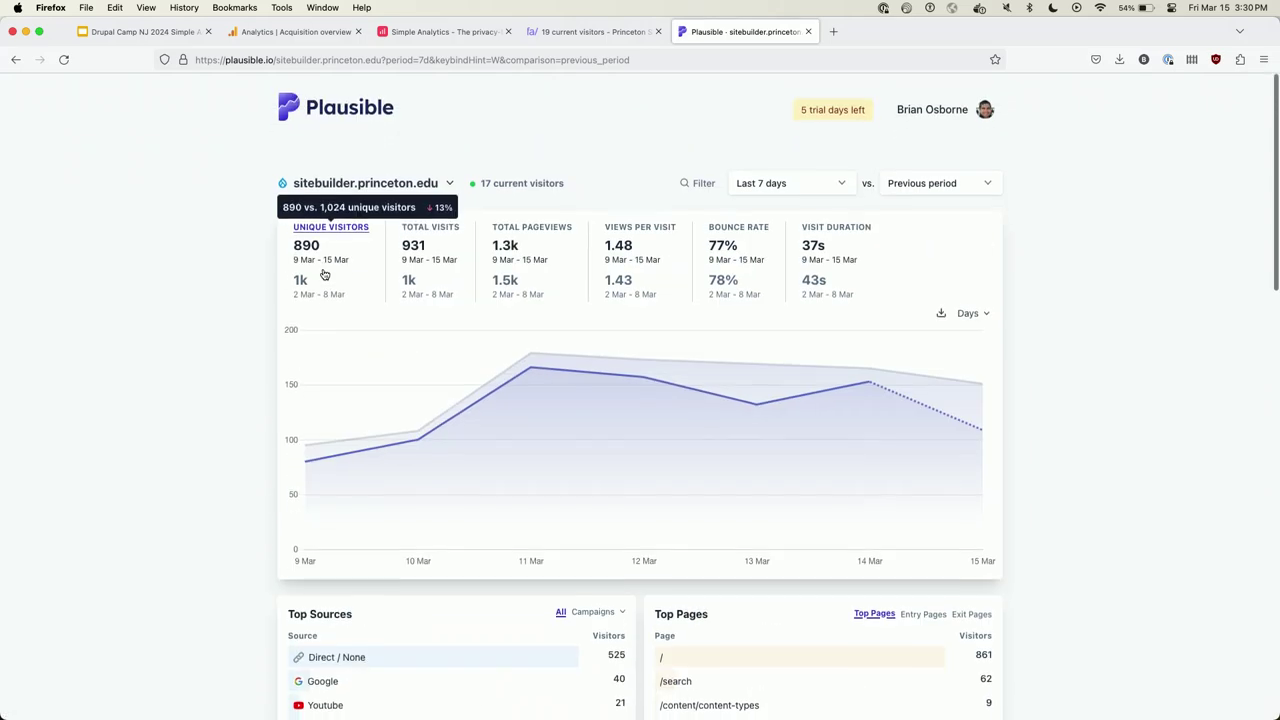
pyautogui.click(504, 183)
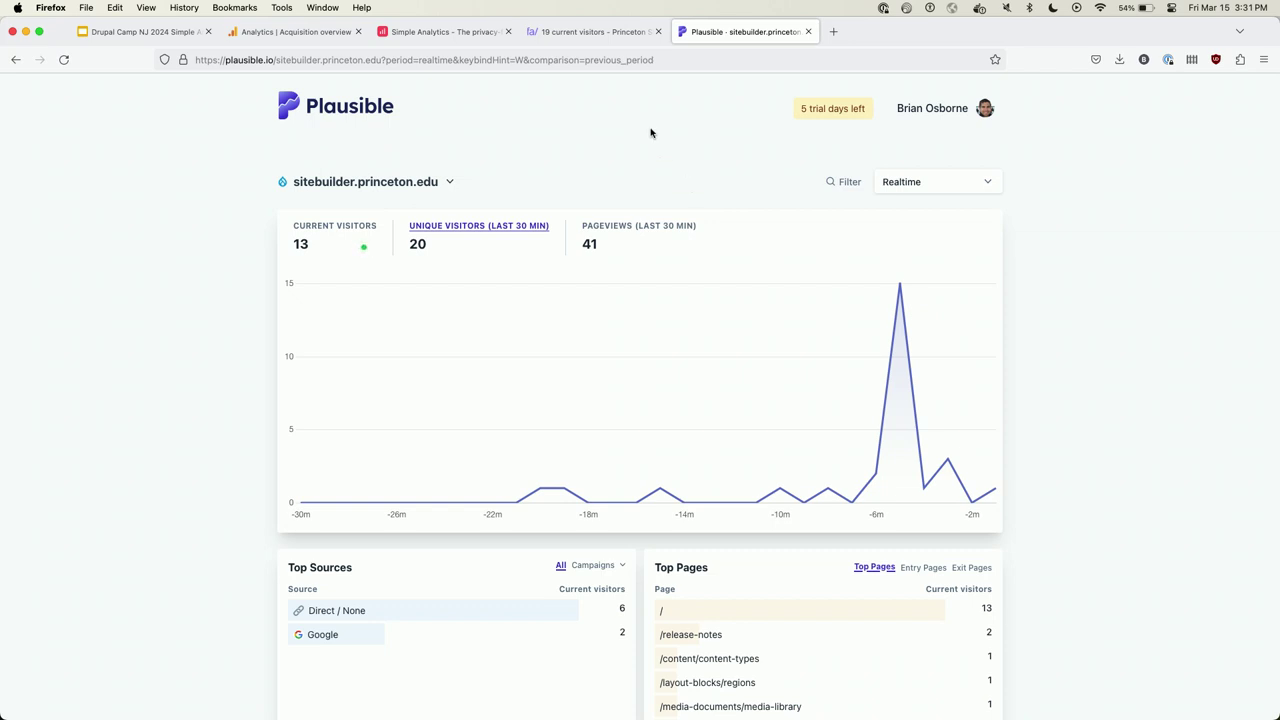
# Return to the Drupal Camp presentation and advance from the Plausible slide to the Page Views comparison chart.
pyautogui.click(157, 35)
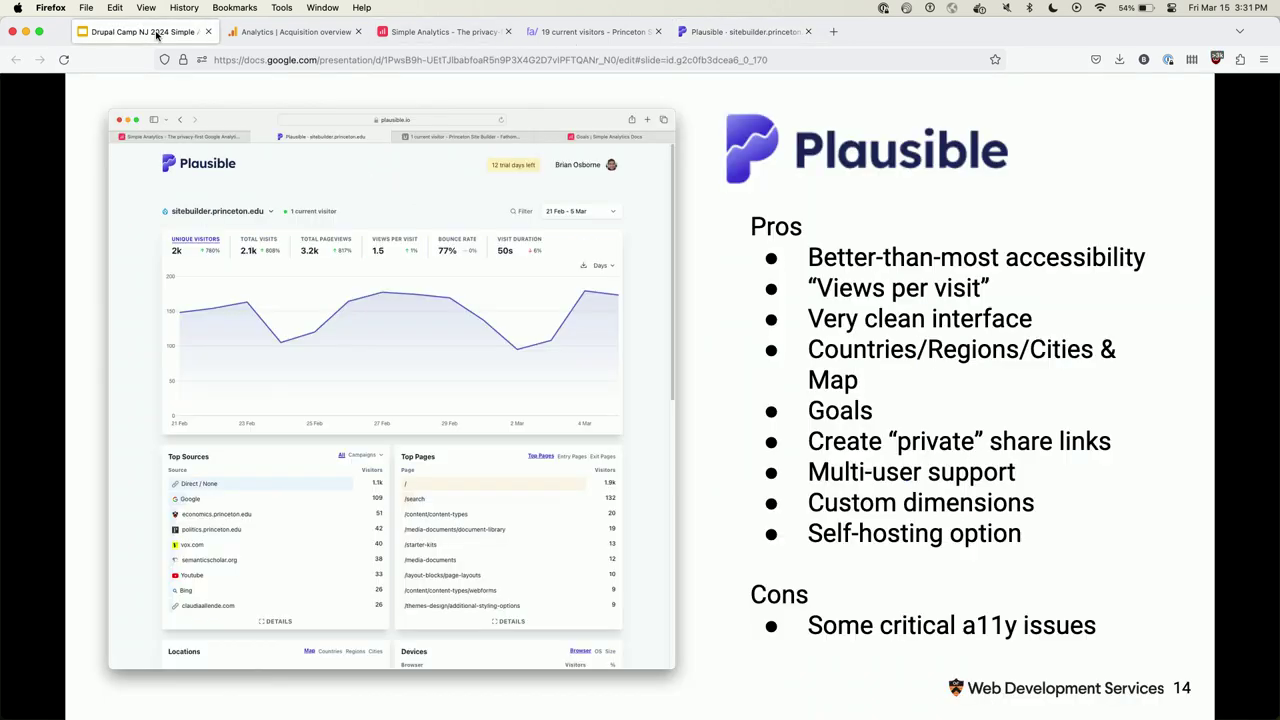
pyautogui.click(630, 420)
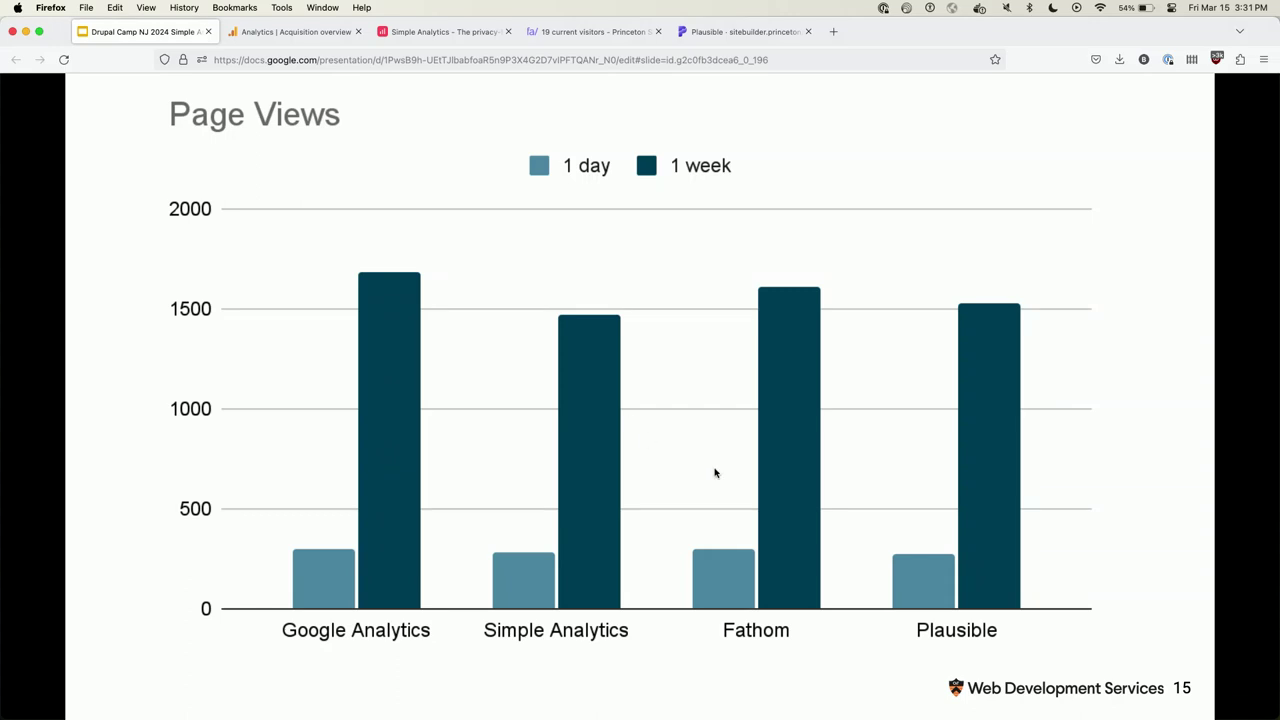
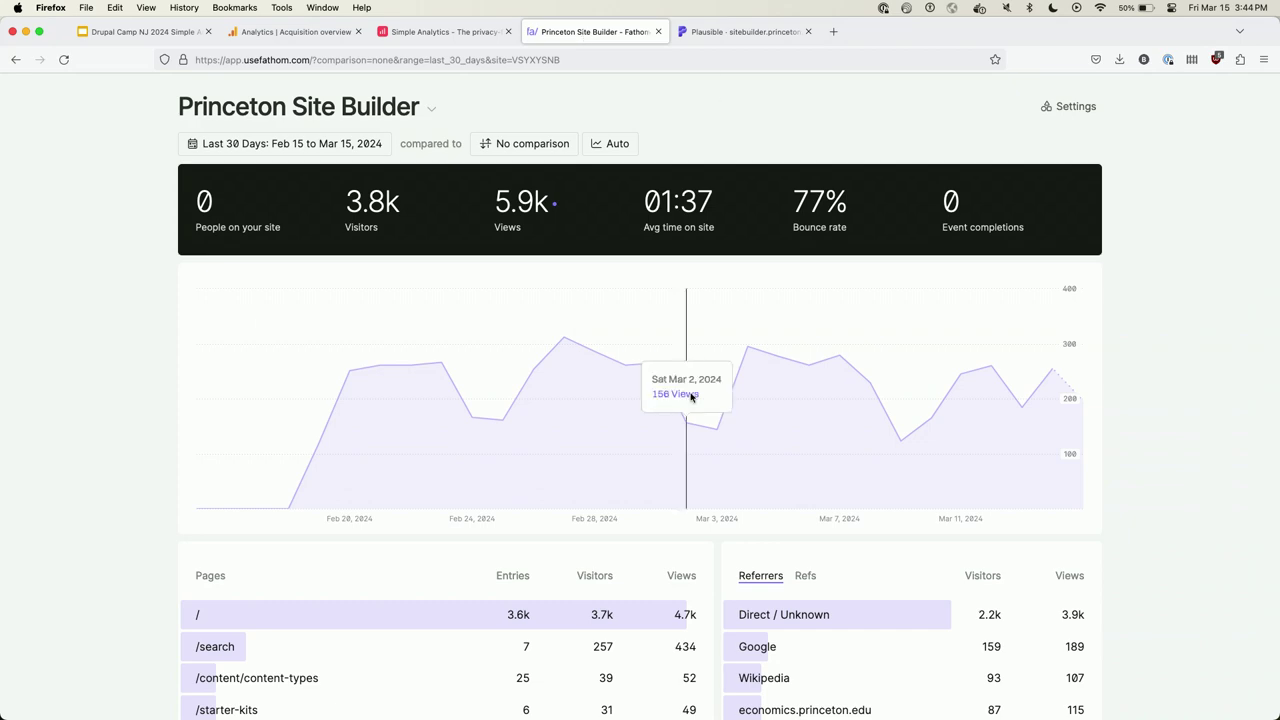
# Look through Fathom's last 30 days report for Princeton Site Builder, including pages, referrers, device types, browsers, countries and events.
pyautogui.scroll(-10, 680, 452)
pyautogui.scroll(-3, 679, 455)
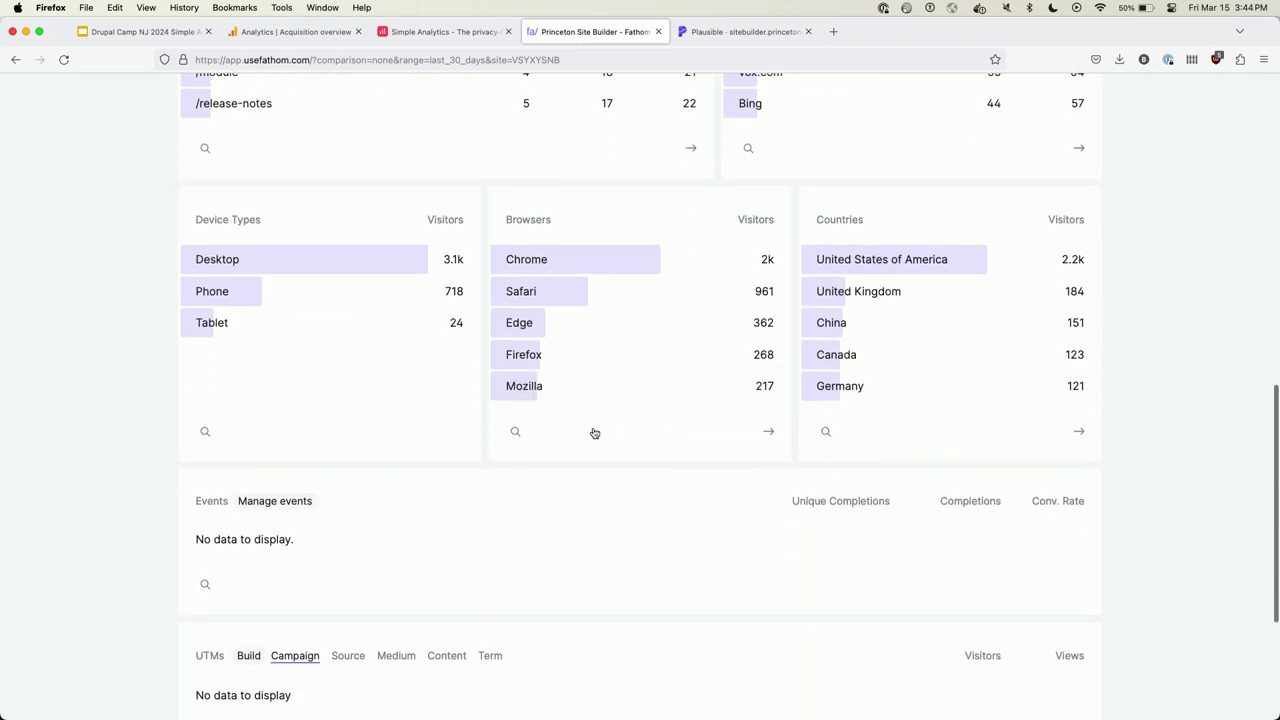
pyautogui.scroll(10, 594, 432)
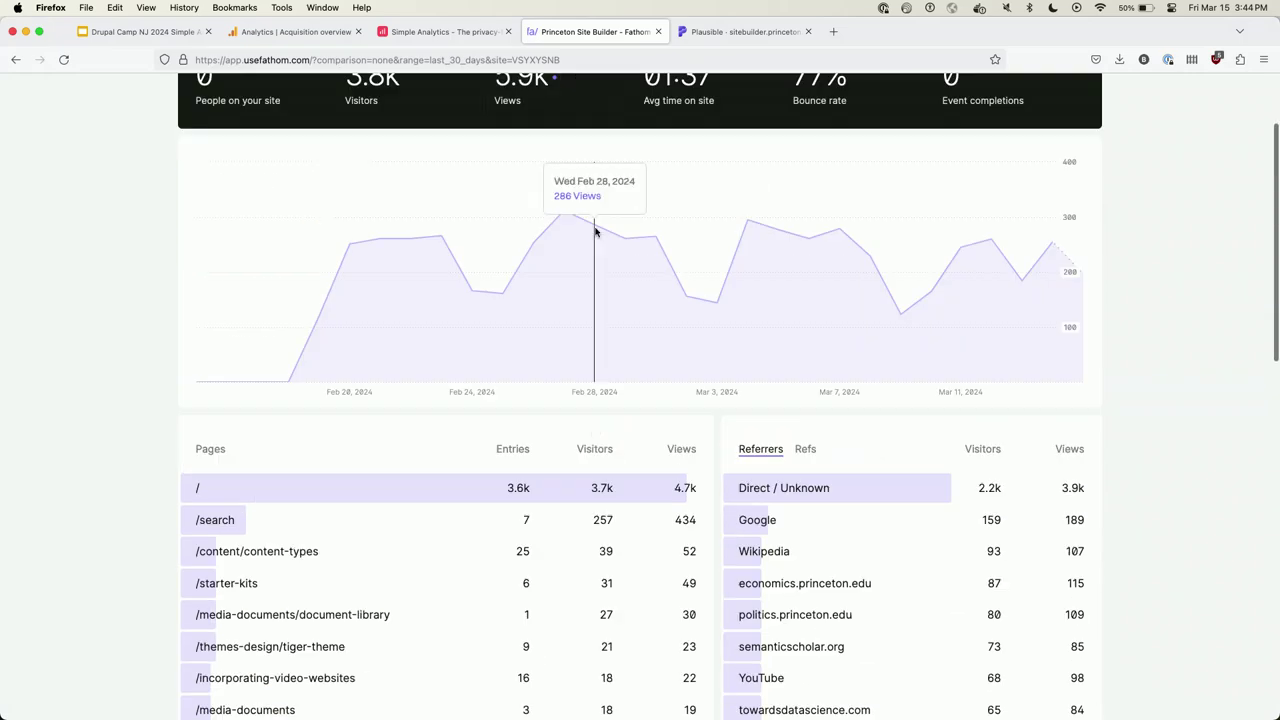
pyautogui.scroll(2, 594, 223)
# Switch to Plausible, look through its realtime report, and reopen the sitebuilder.princeton.edu dashboard from the My Sites list.
pyautogui.click(730, 32)
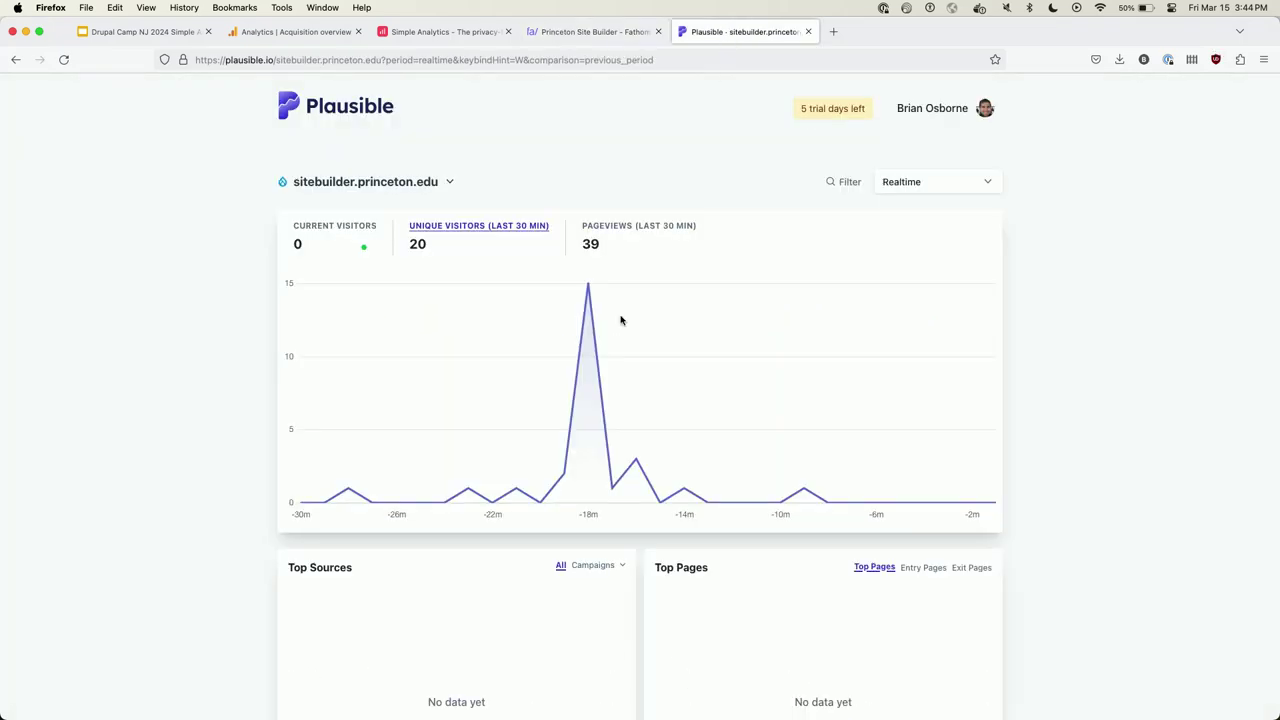
pyautogui.scroll(-8, 610, 340)
pyautogui.scroll(-4, 607, 360)
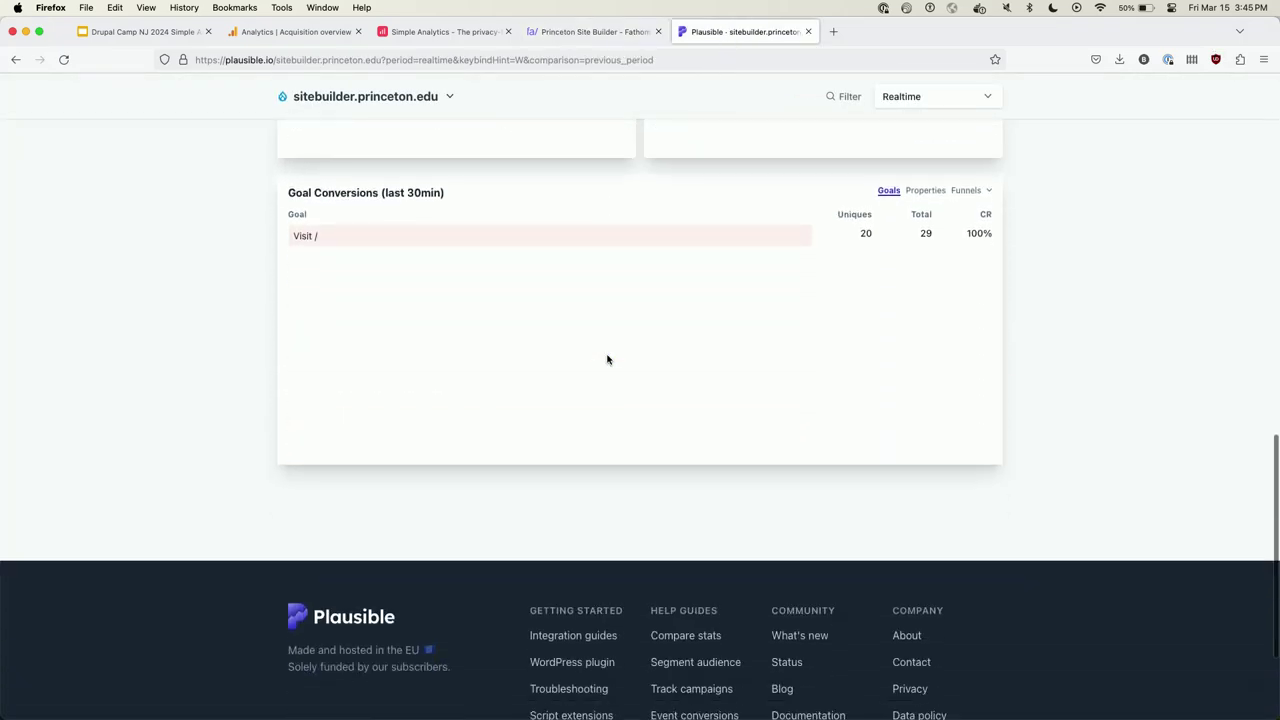
pyautogui.scroll(12, 606, 360)
pyautogui.click(330, 114)
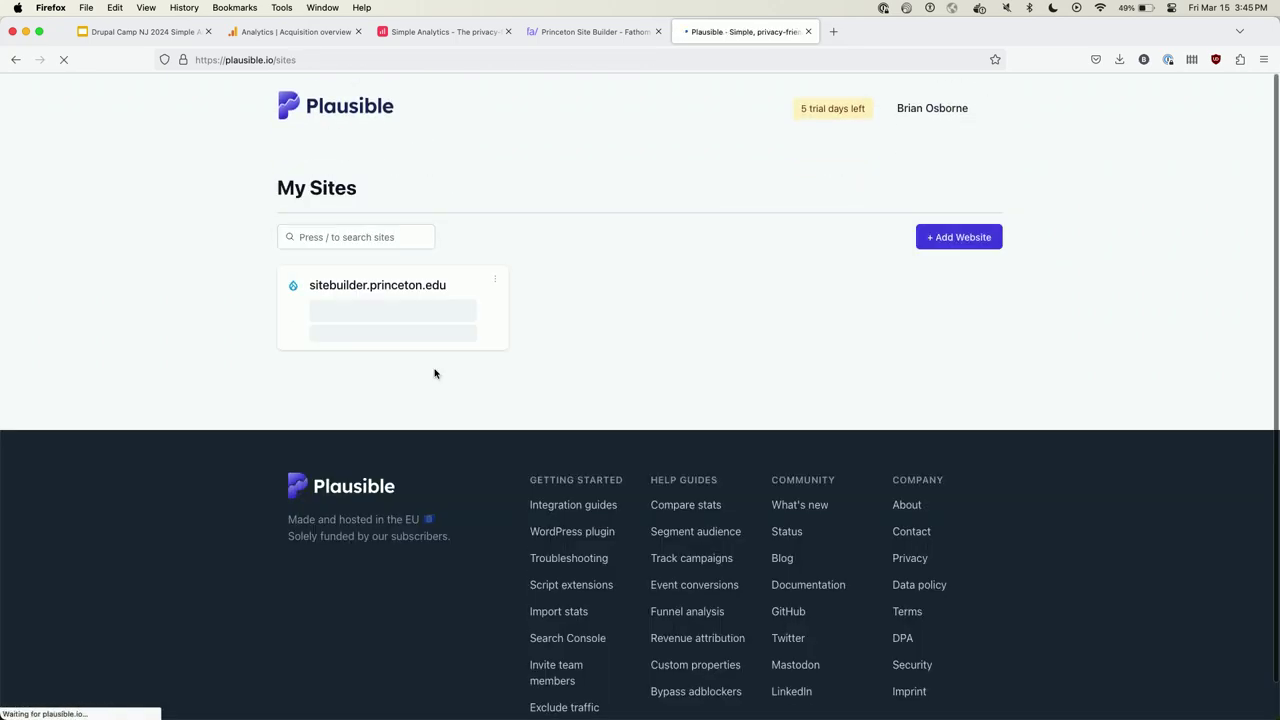
pyautogui.click(386, 318)
# Examine Plausible's last 7 days dashboard, covering the comparison chart, top sources, top pages, cities, devices and goal conversions.
pyautogui.scroll(-6, 497, 591)
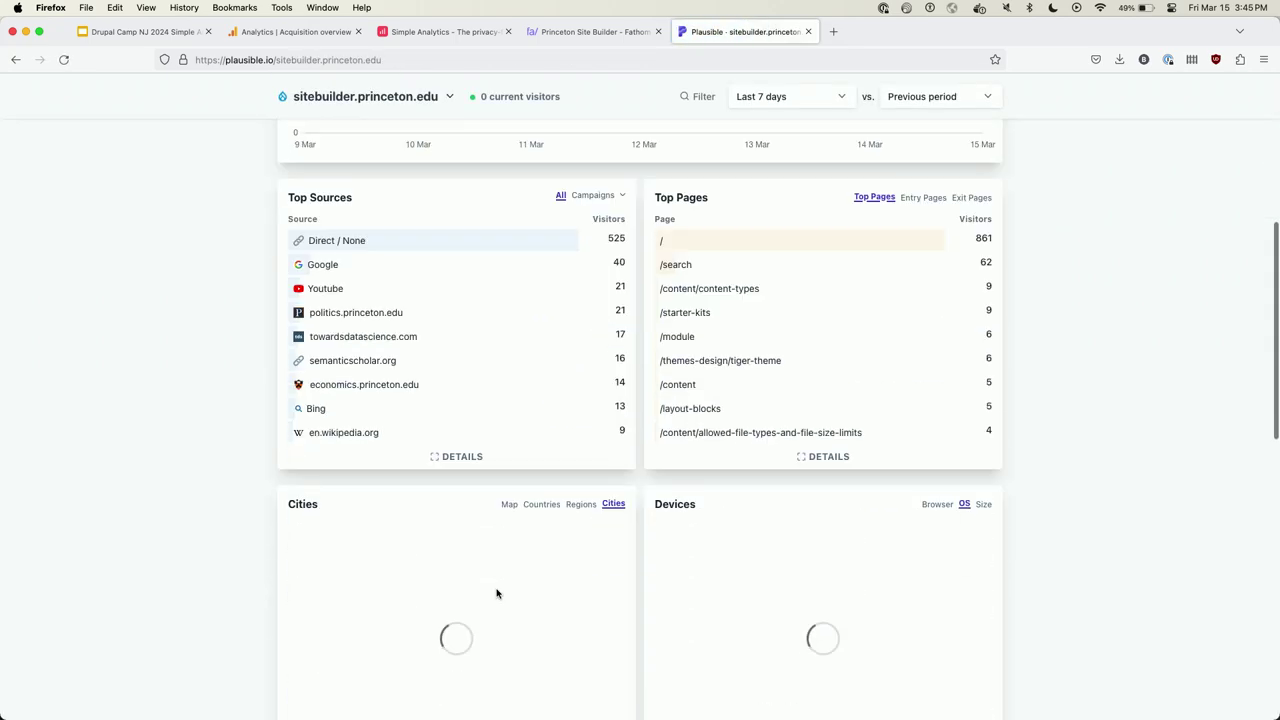
pyautogui.scroll(-3, 497, 593)
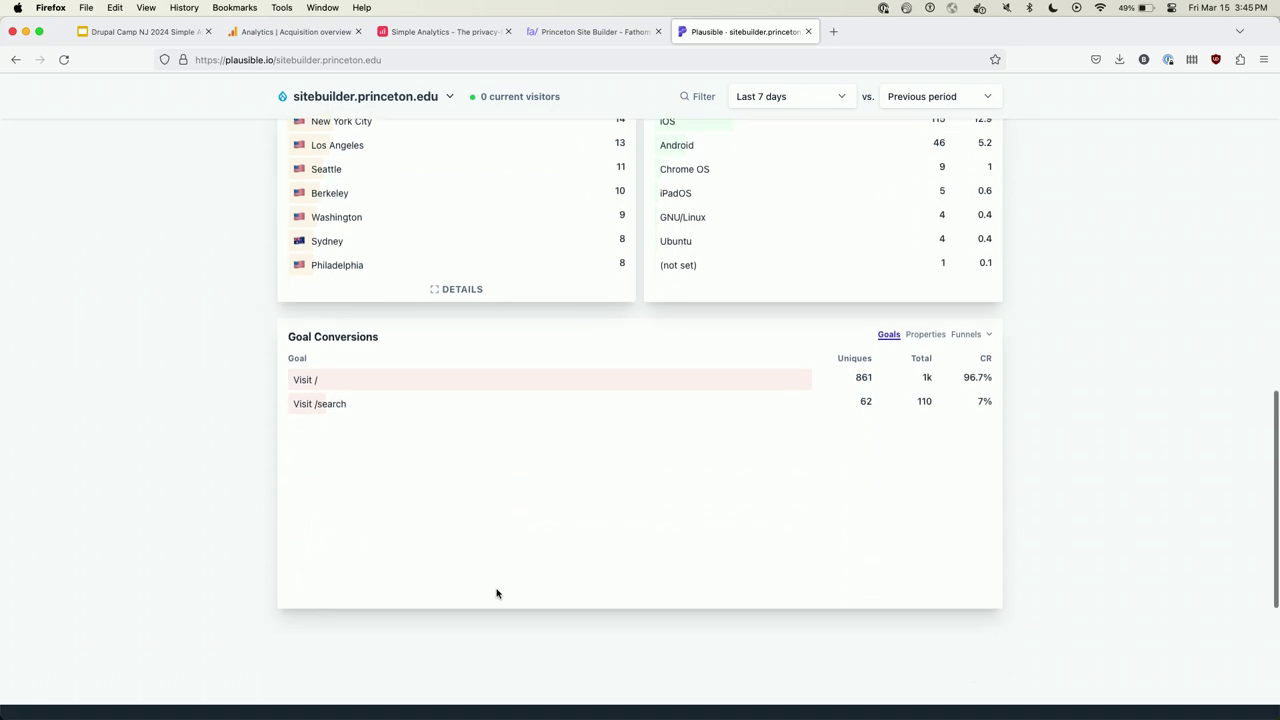
pyautogui.scroll(5, 497, 593)
pyautogui.scroll(2, 497, 593)
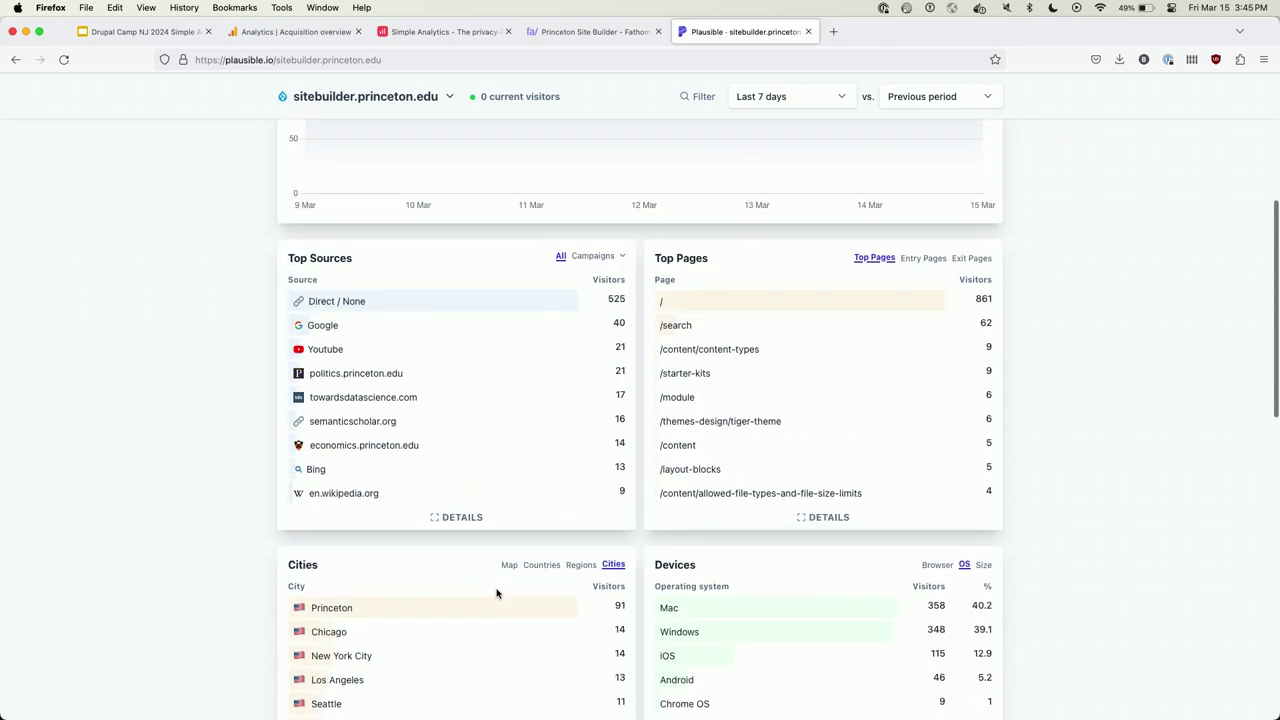
pyautogui.scroll(1, 497, 593)
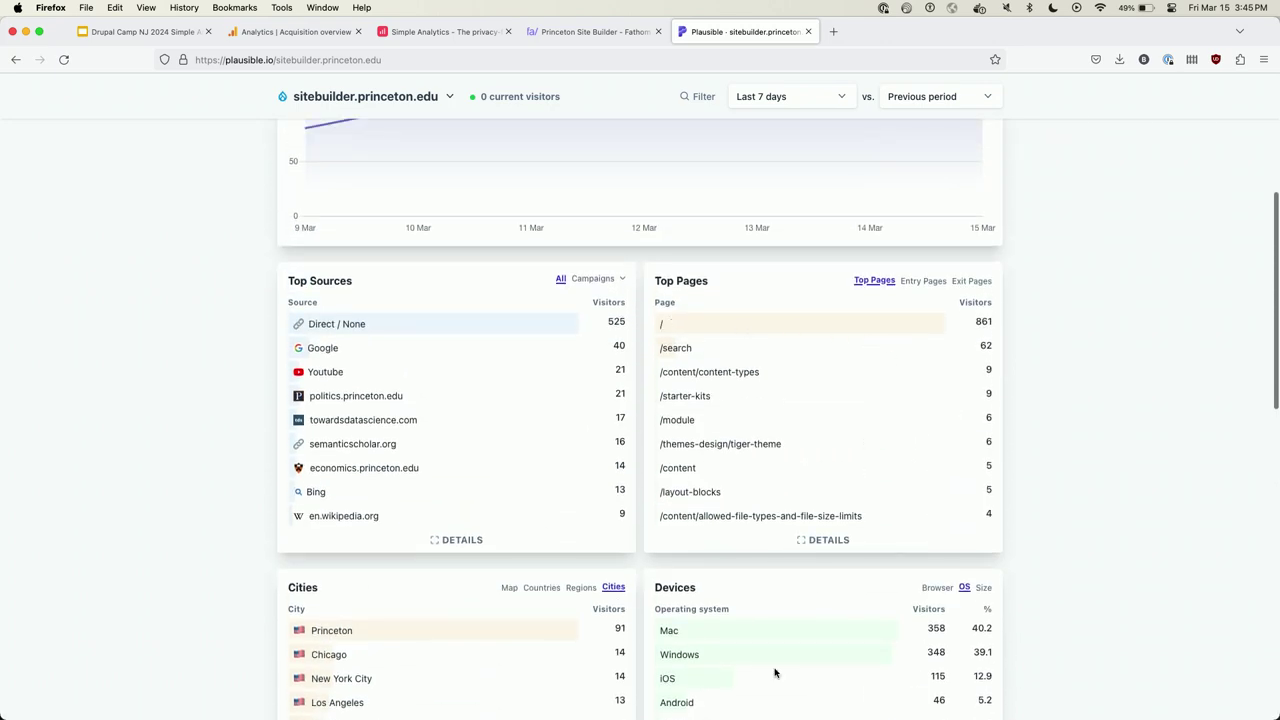
pyautogui.scroll(5, 632, 575)
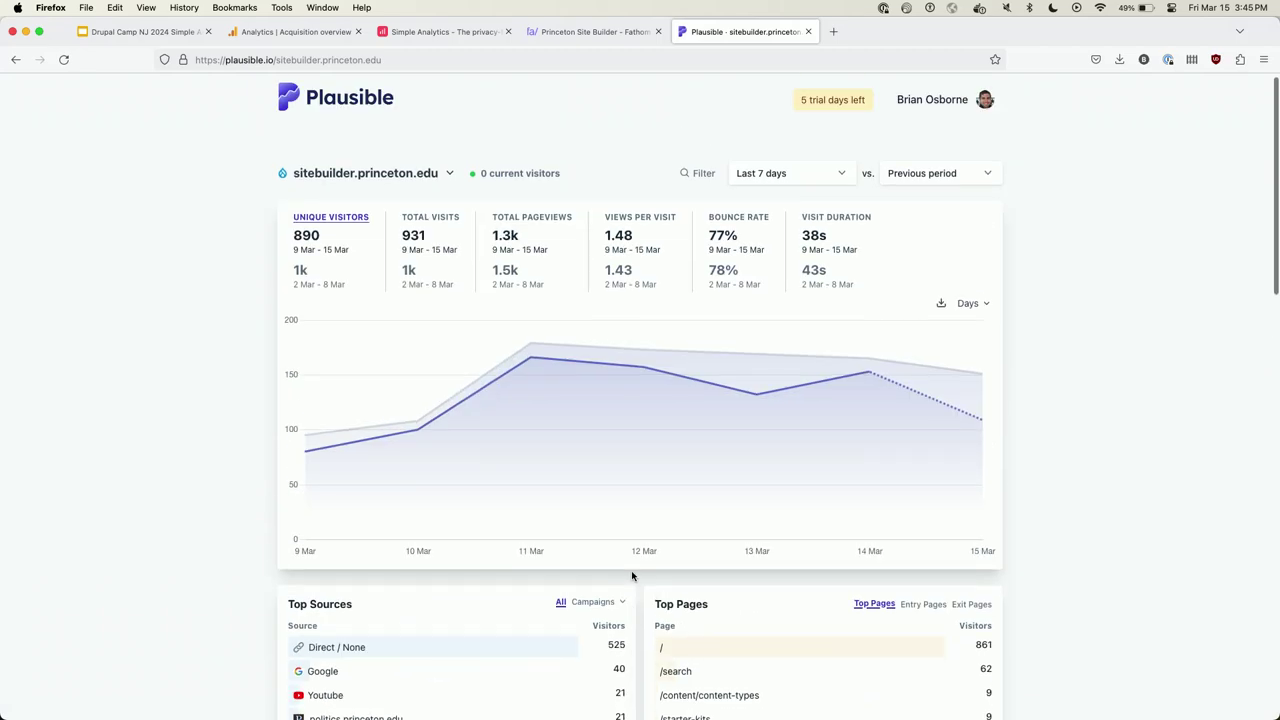
pyautogui.scroll(-5, 631, 576)
pyautogui.scroll(5, 632, 575)
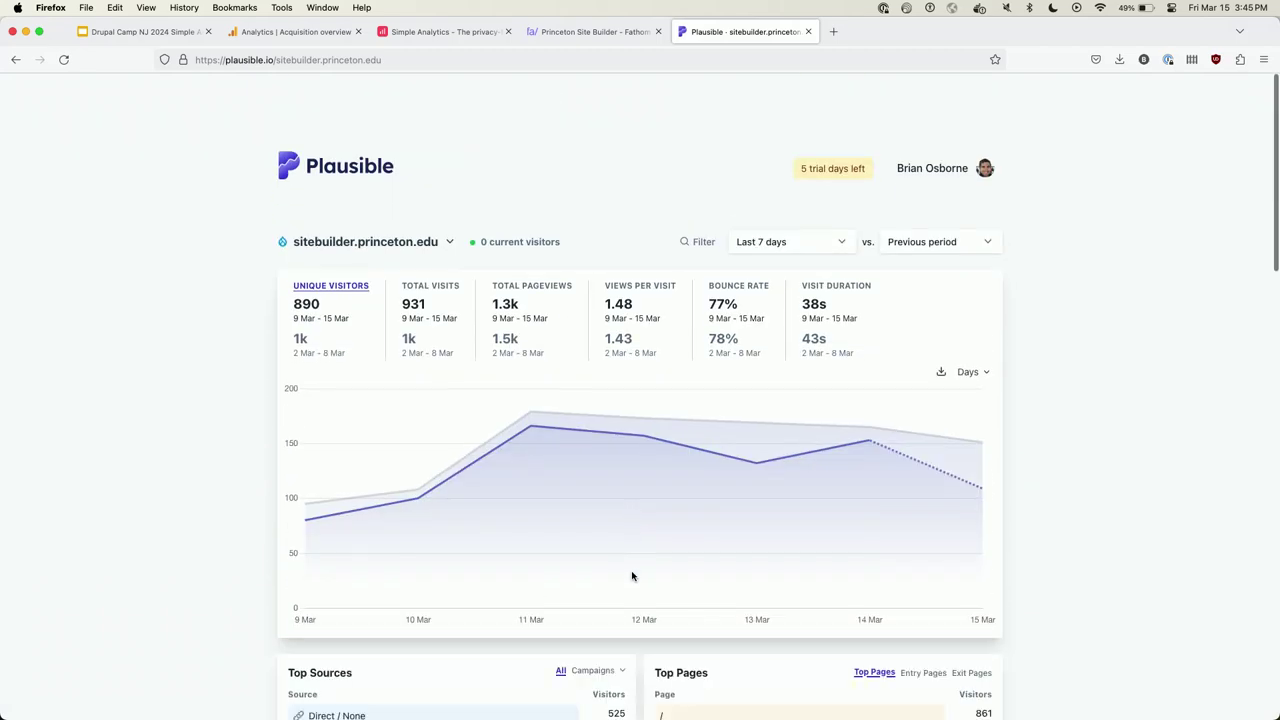
pyautogui.scroll(-4, 694, 343)
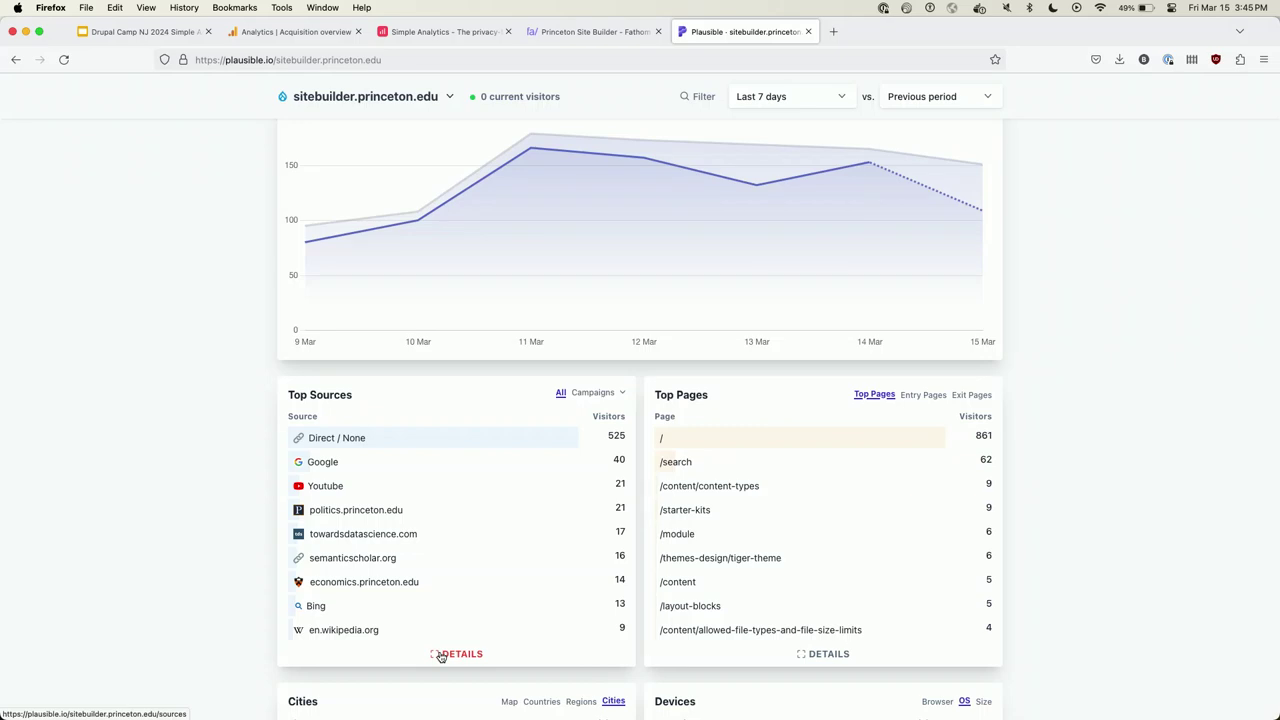
pyautogui.scroll(5, 363, 340)
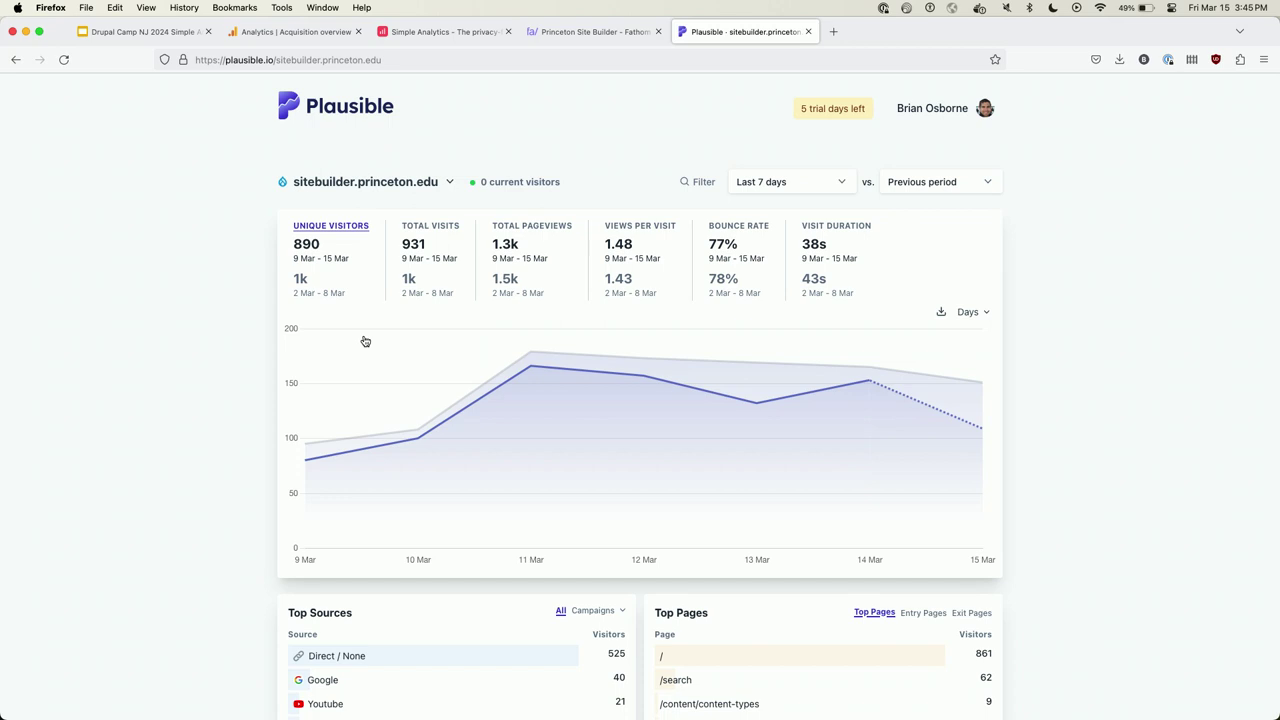
pyautogui.scroll(-5, 365, 341)
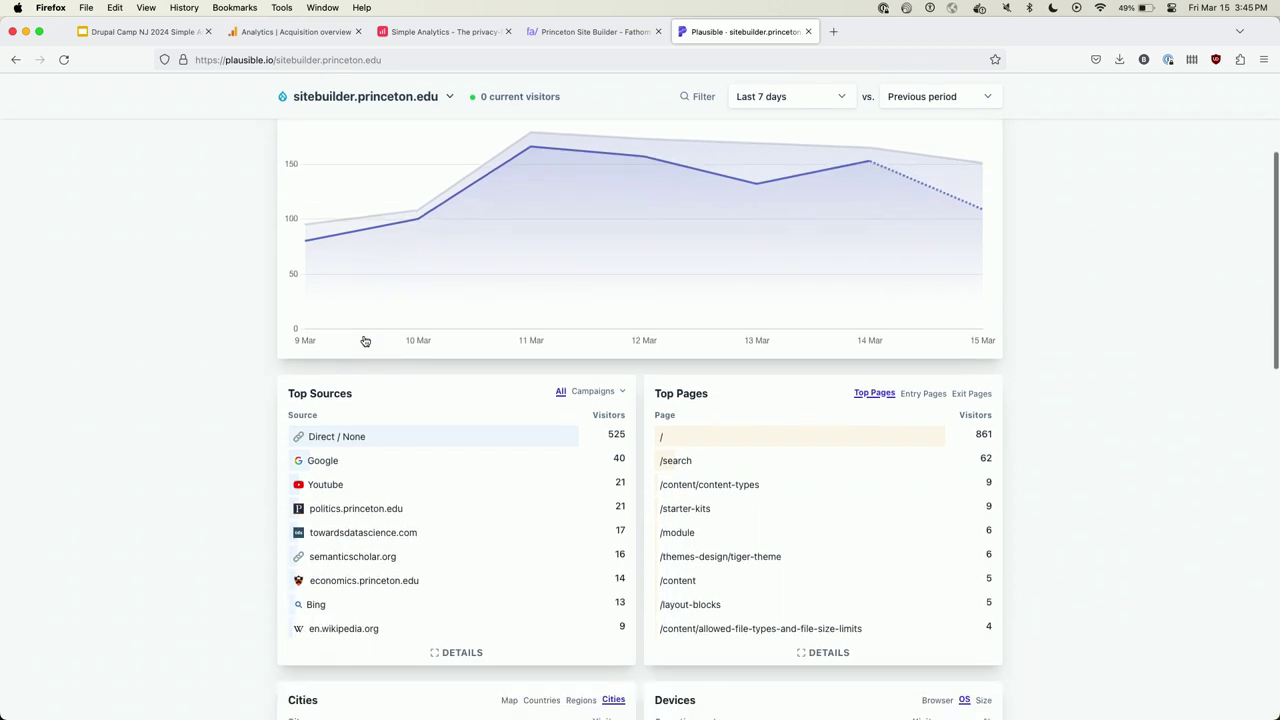
pyautogui.scroll(5, 365, 341)
# View the Google Analytics acquisition overview and switch to the Simple Analytics visitors dashboard for comparison.
pyautogui.click(281, 33)
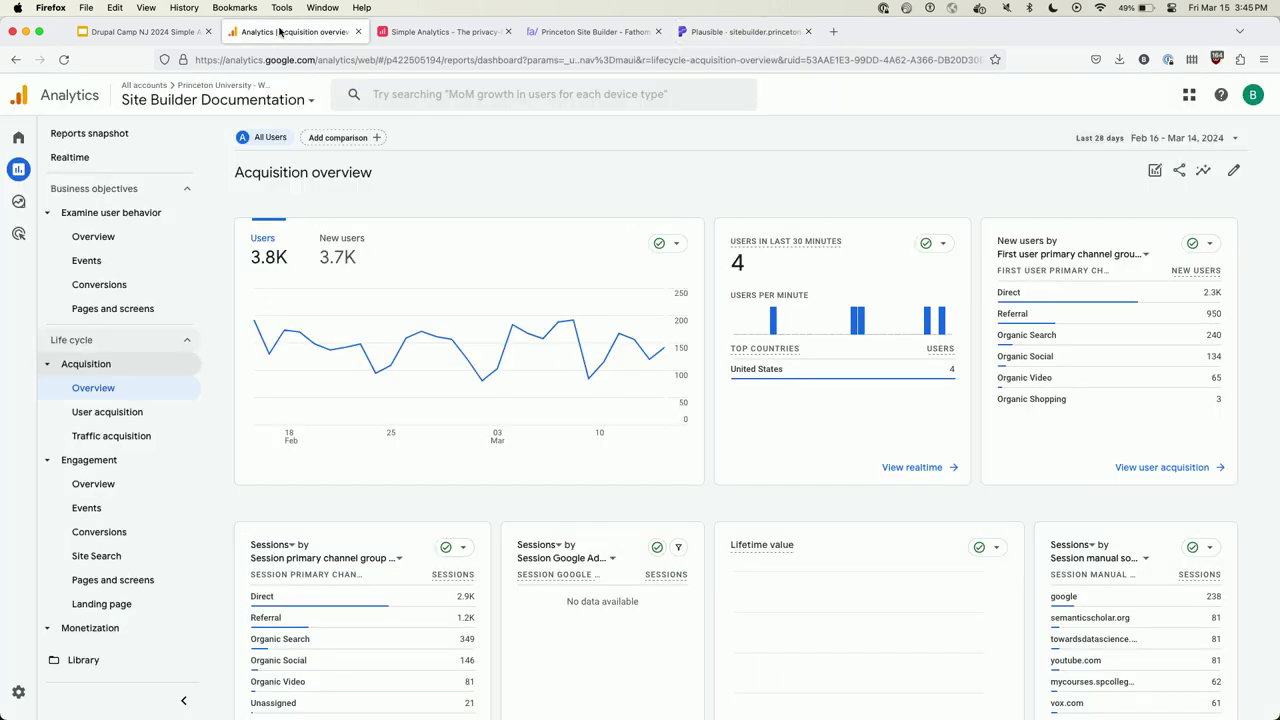
pyautogui.click(407, 33)
pyautogui.scroll(4, 300, 205)
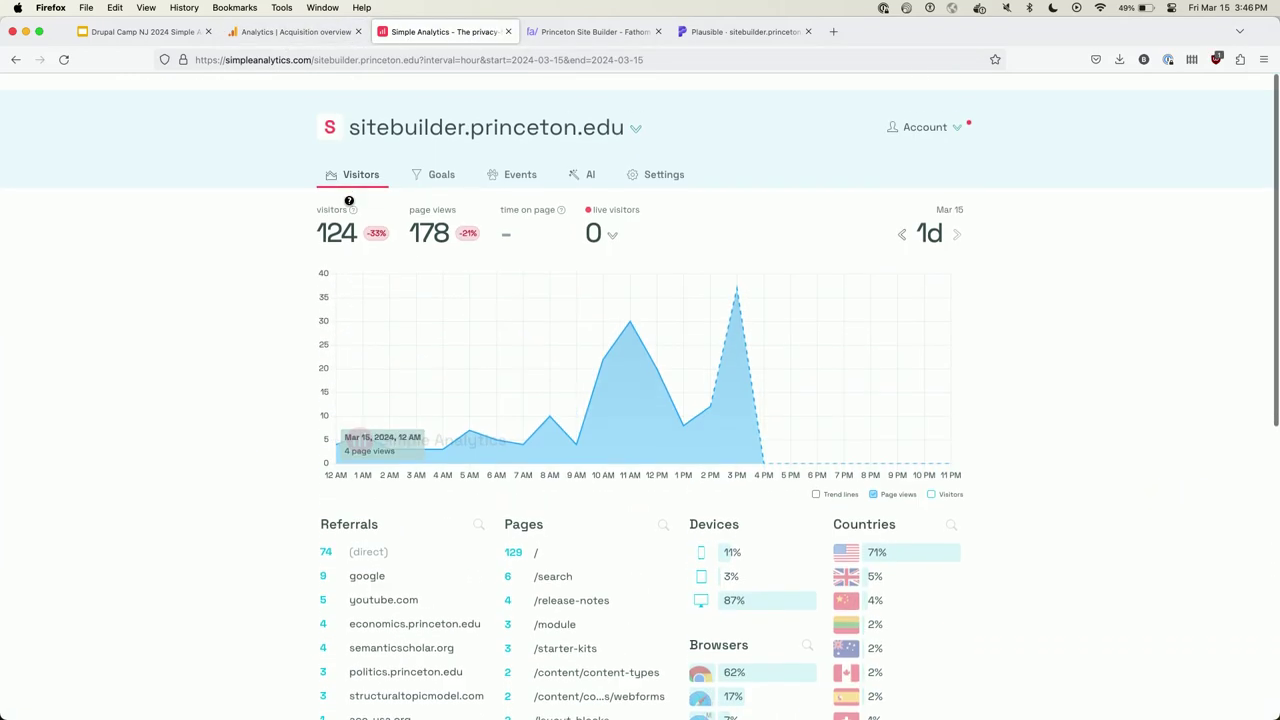